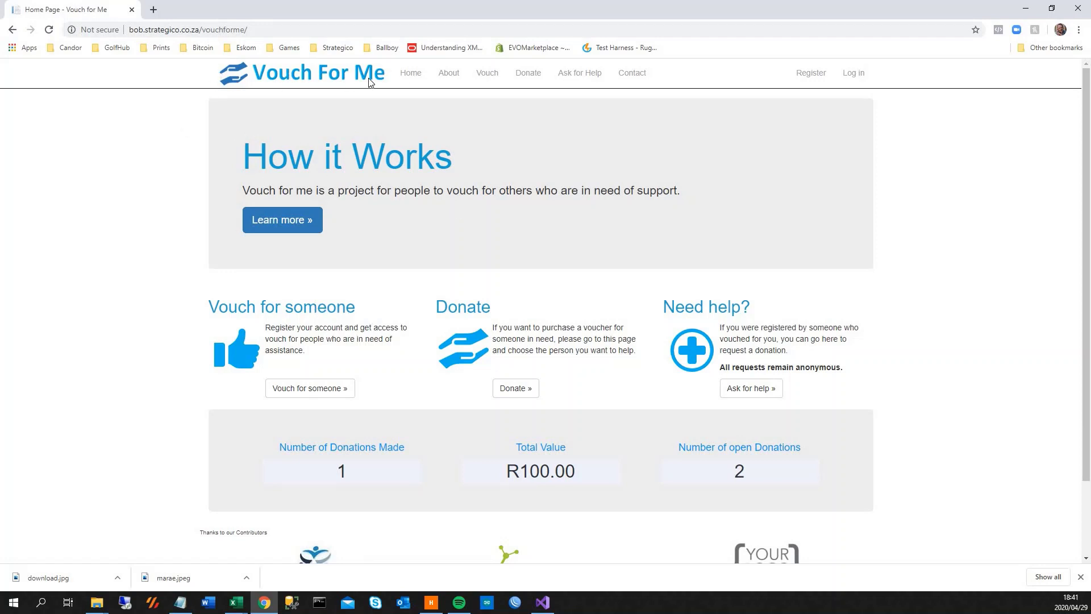
Read the How it Works page on vouching and requesting and making donations, then return Home.
left_click(267, 26)
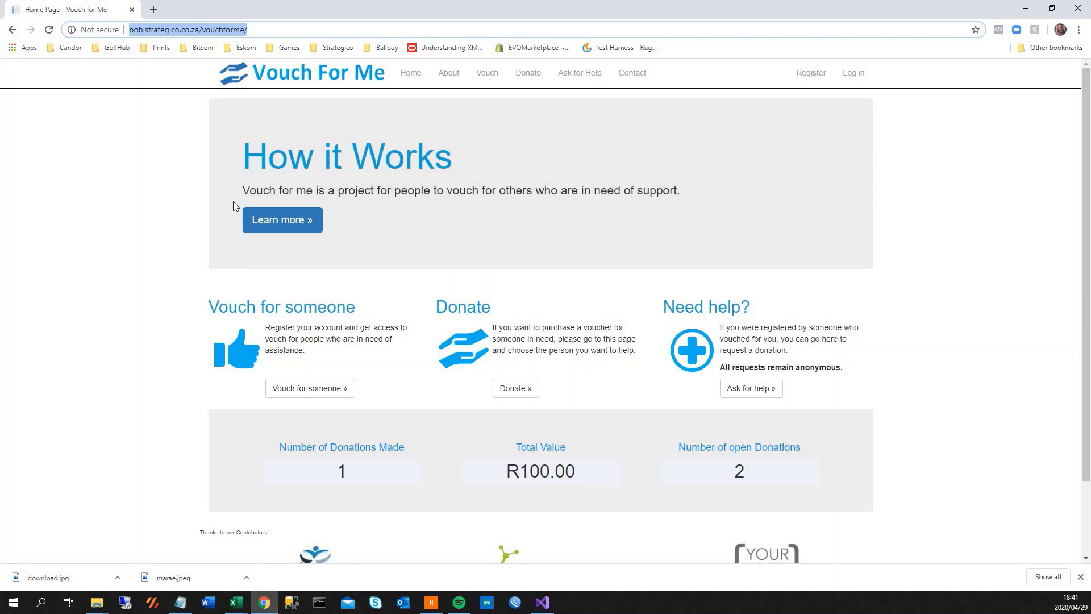
left_click(233, 110)
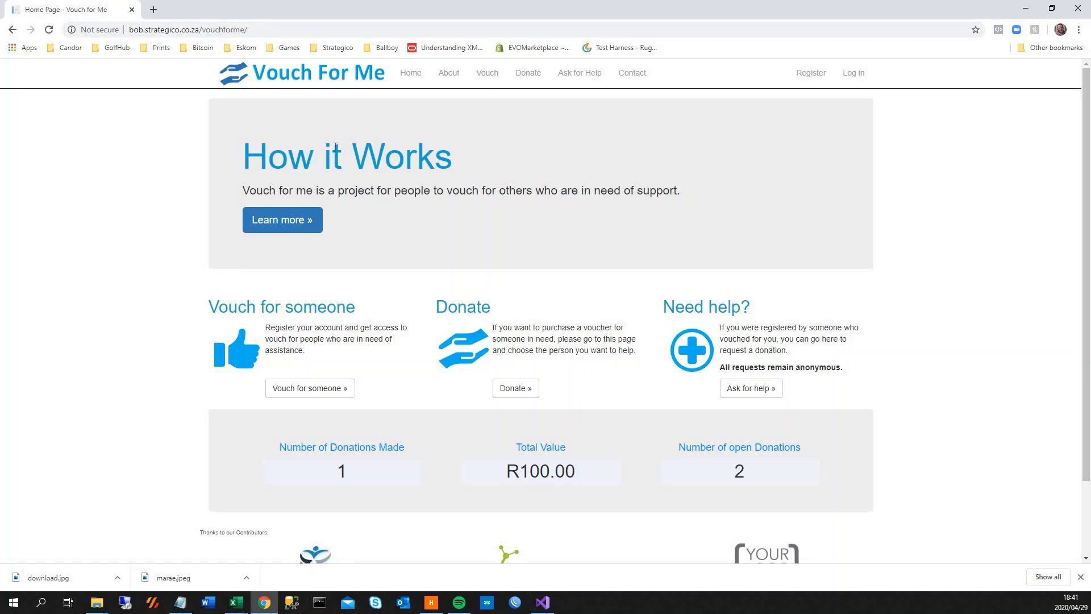
left_click(278, 225)
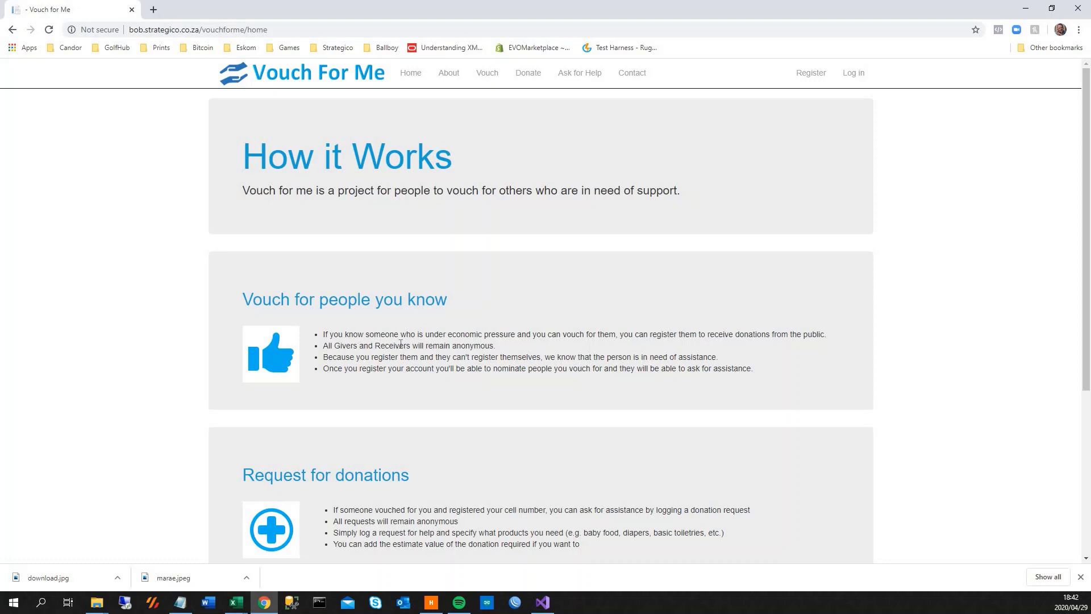
scroll(406, 387, "down", 3)
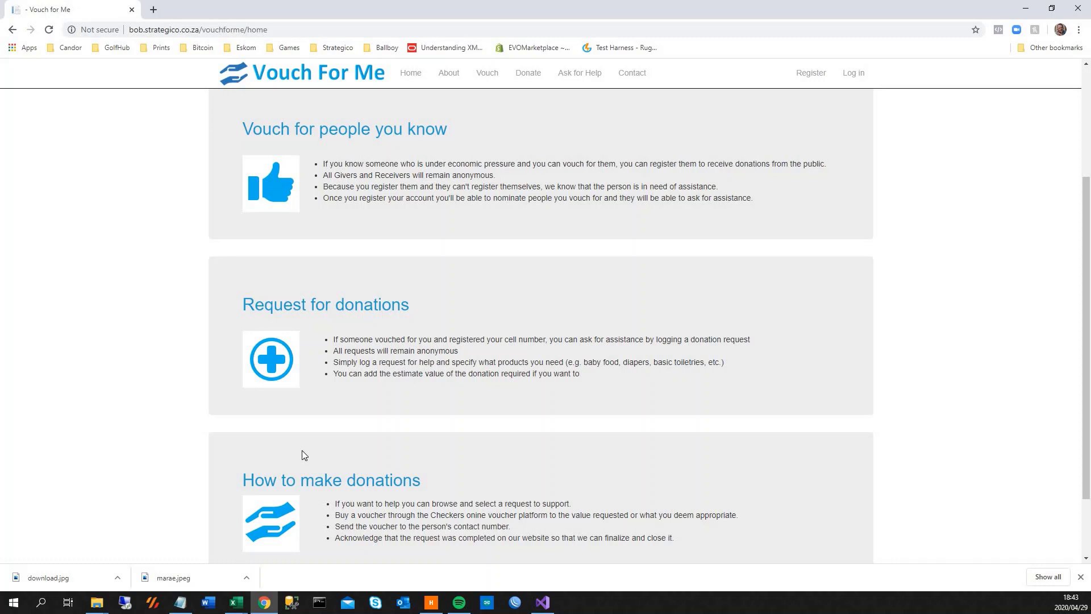
scroll(302, 449, "down", 3)
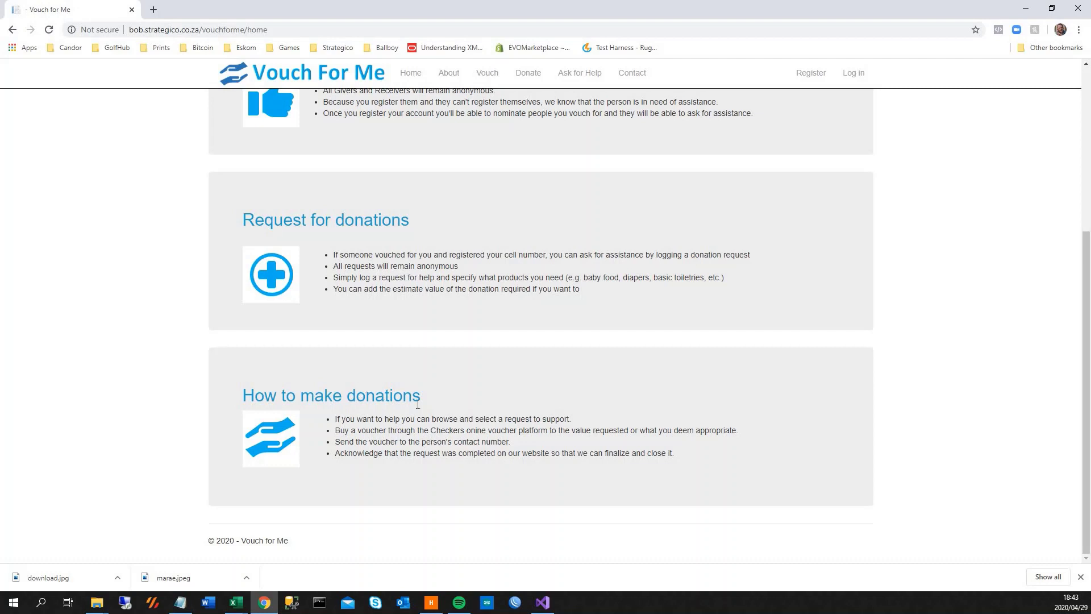
scroll(406, 394, "up", 4)
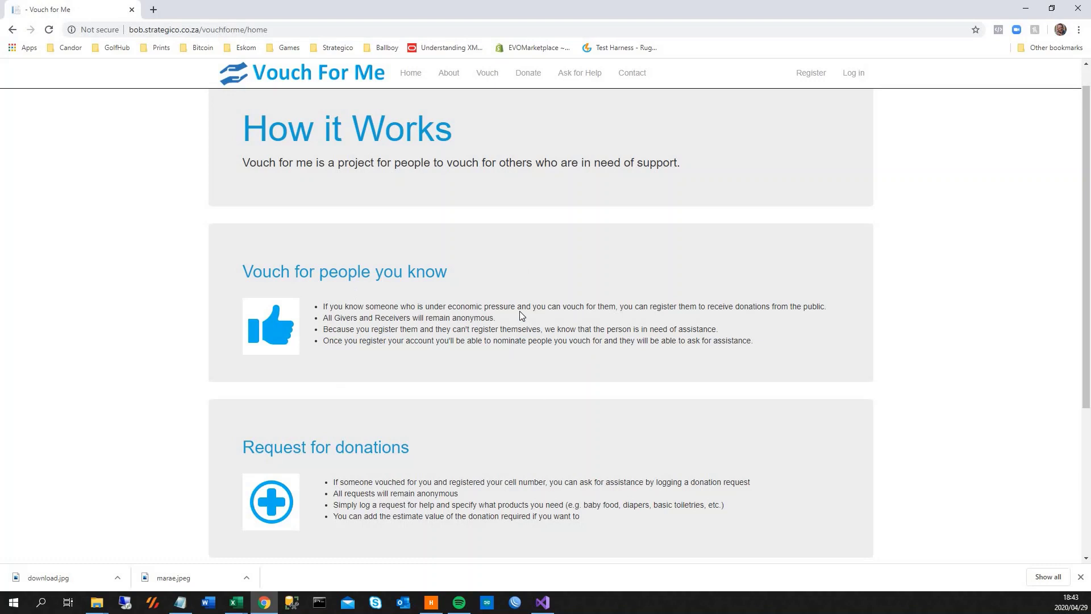
scroll(519, 311, "up", 1)
left_click(410, 74)
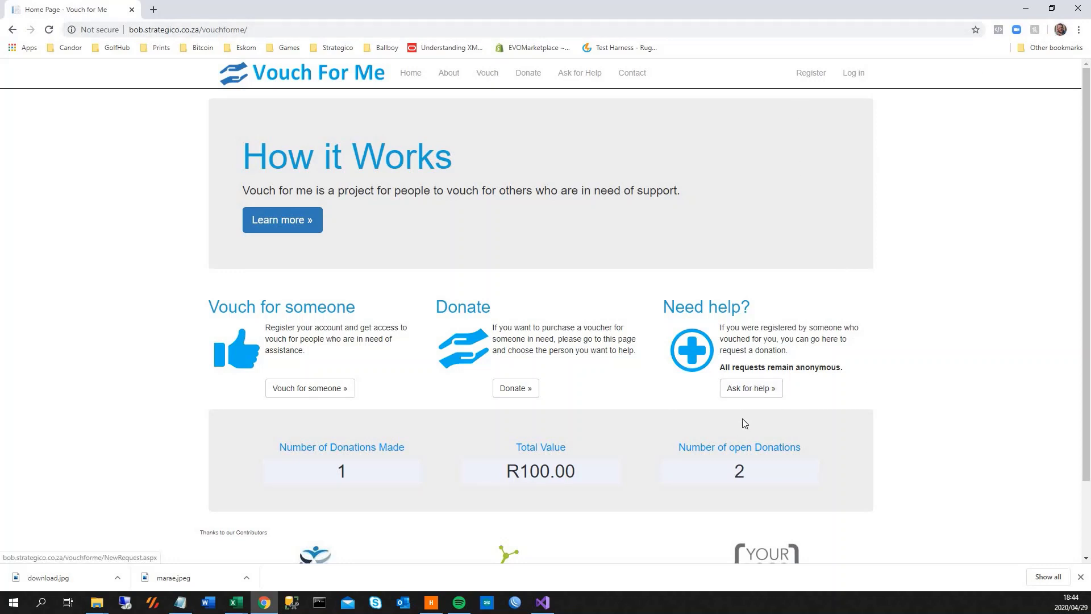
Start a help request for the saved cell number and paste in the example items list.
left_click(743, 390)
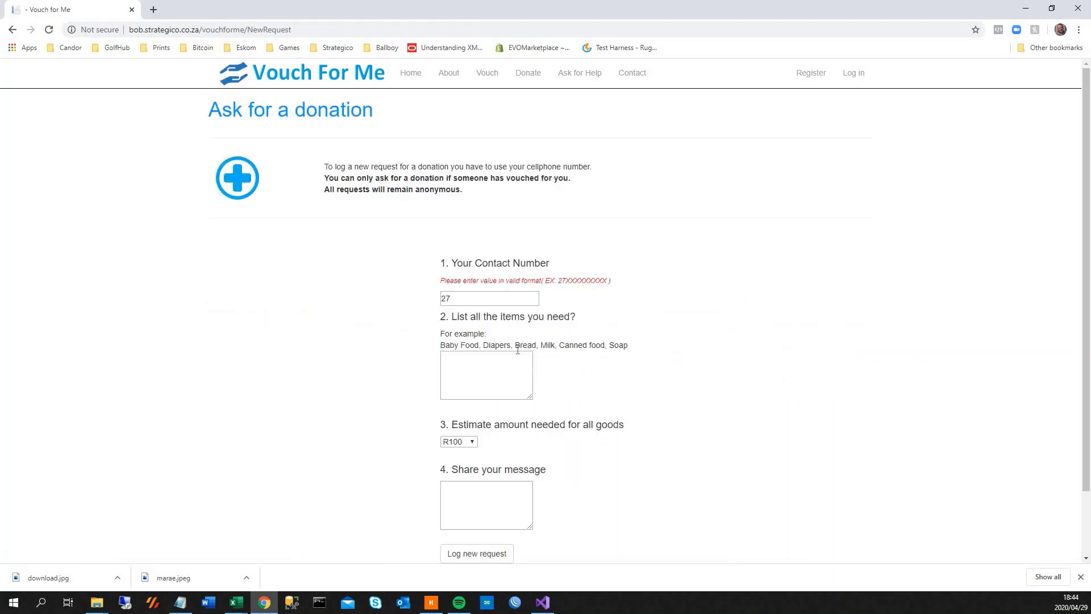
left_click(465, 298)
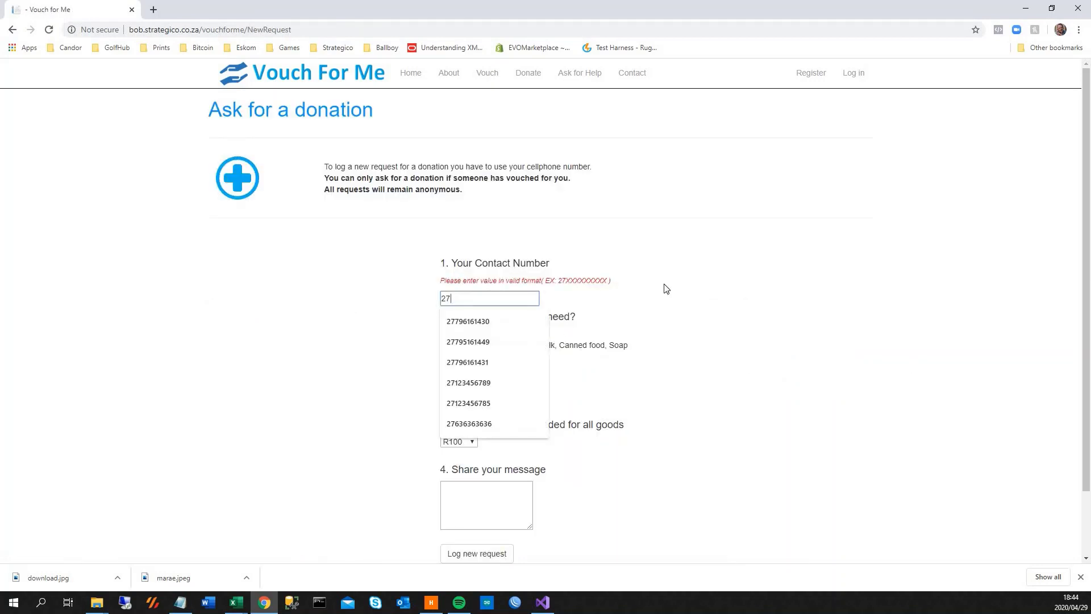
left_click(487, 322)
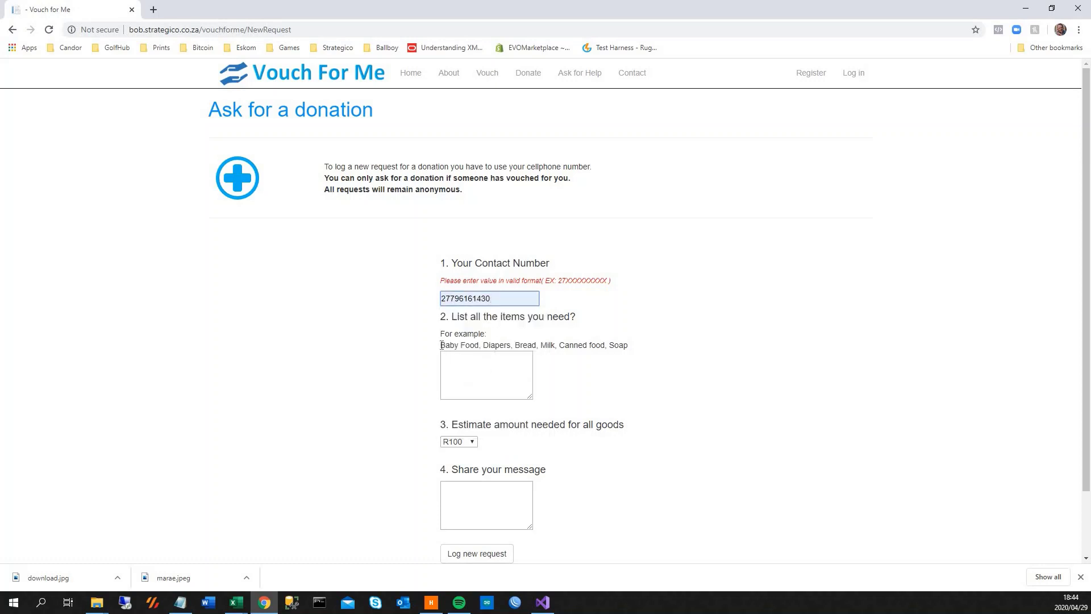
left_click_drag(441, 345, 624, 345)
key("ctrl+c")
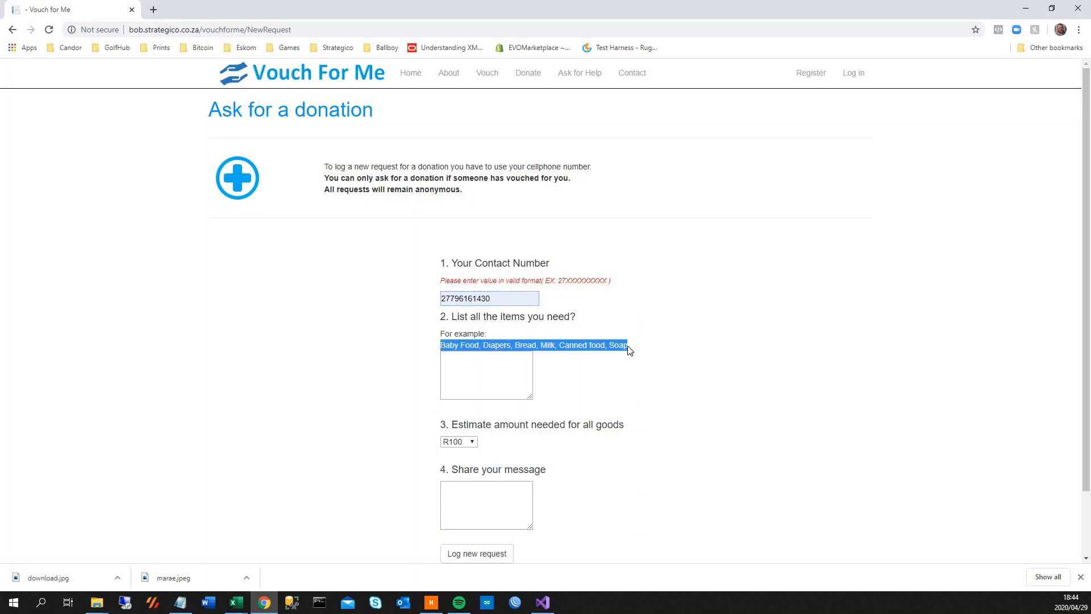
left_click(496, 376)
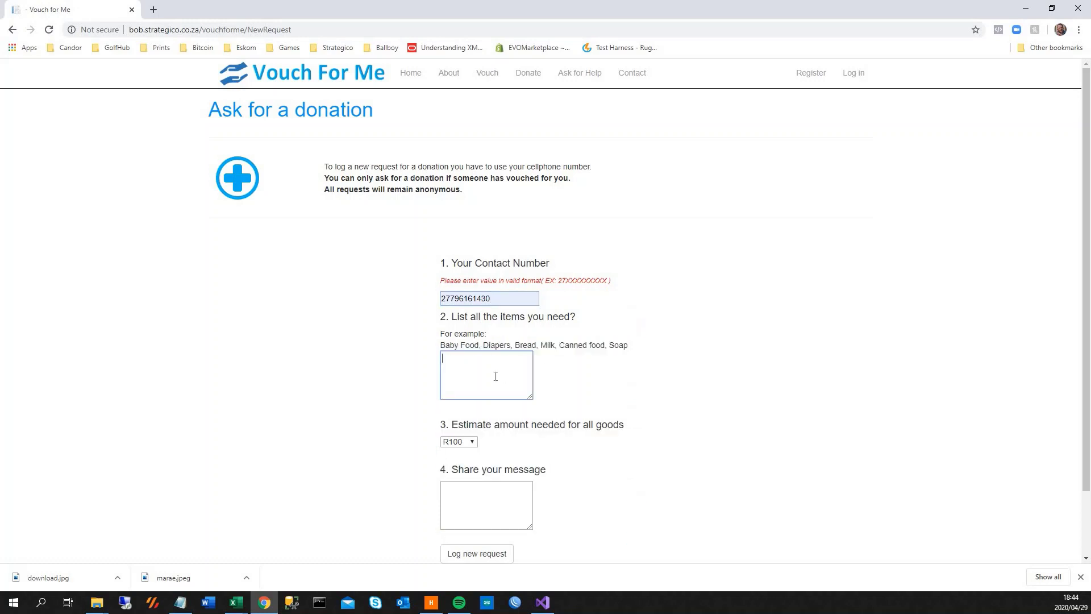
key("ctrl+v")
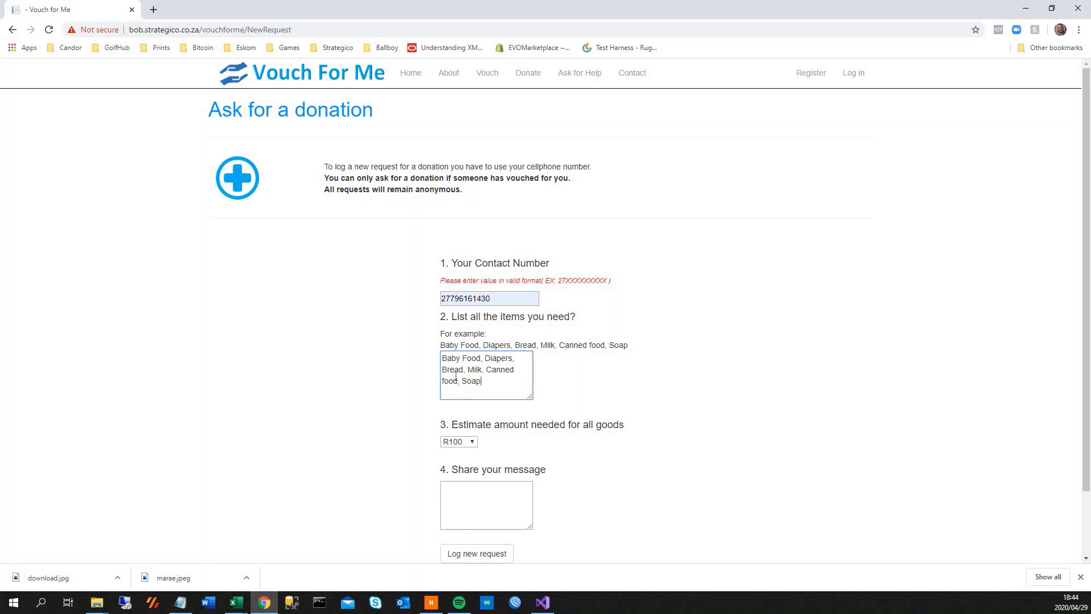
Keep the R100 estimate, add the message 'Lost my job blah nlah', and log the request.
scroll(506, 385, "down", 2)
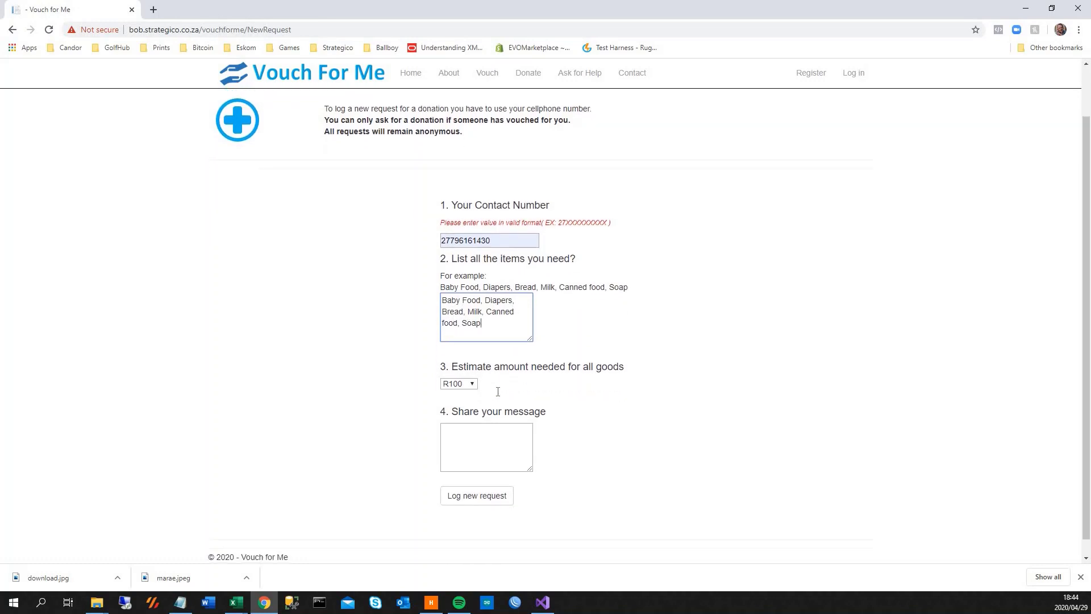
left_click(463, 368)
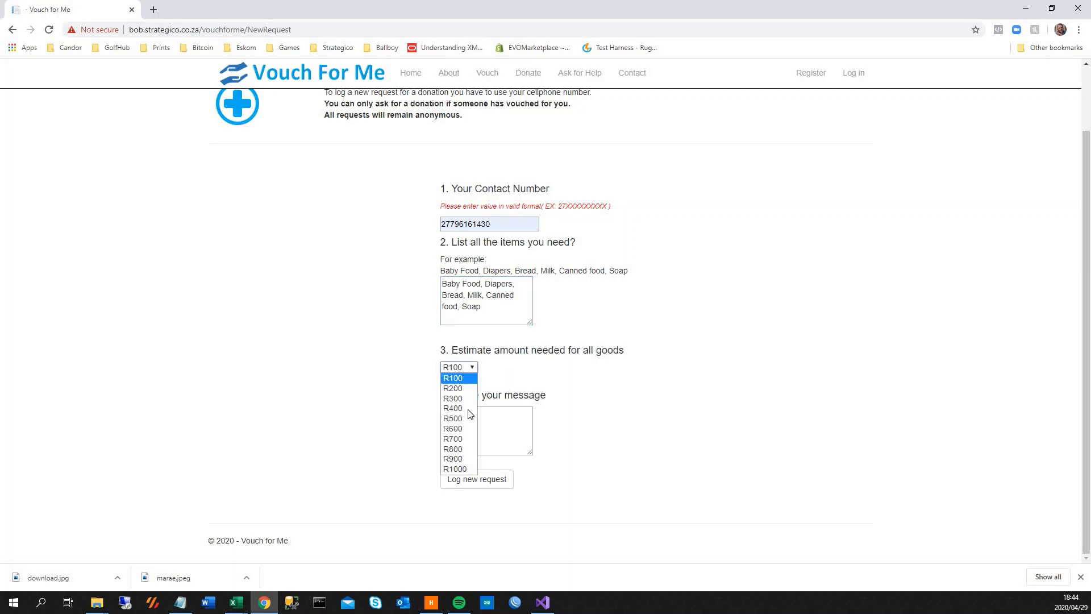
left_click(458, 379)
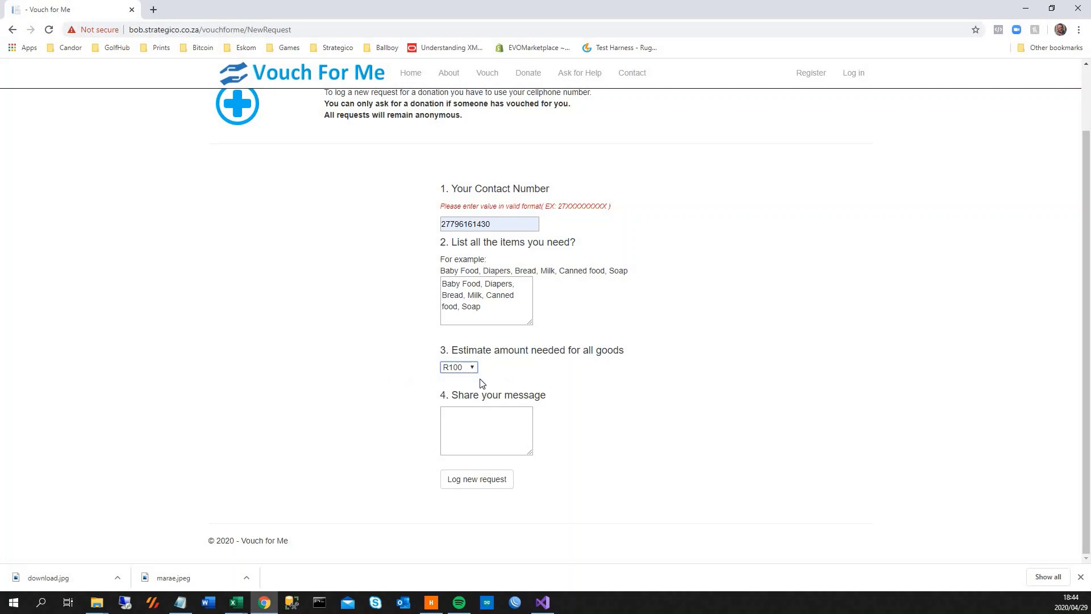
left_click(472, 424)
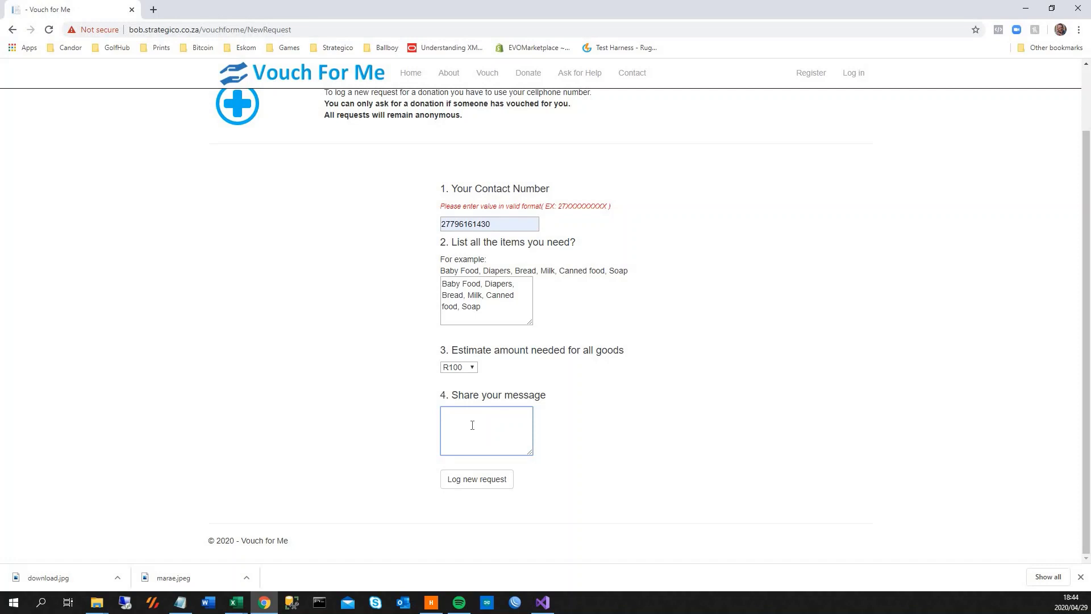
type("Lost my job blah nlah")
left_click(466, 484)
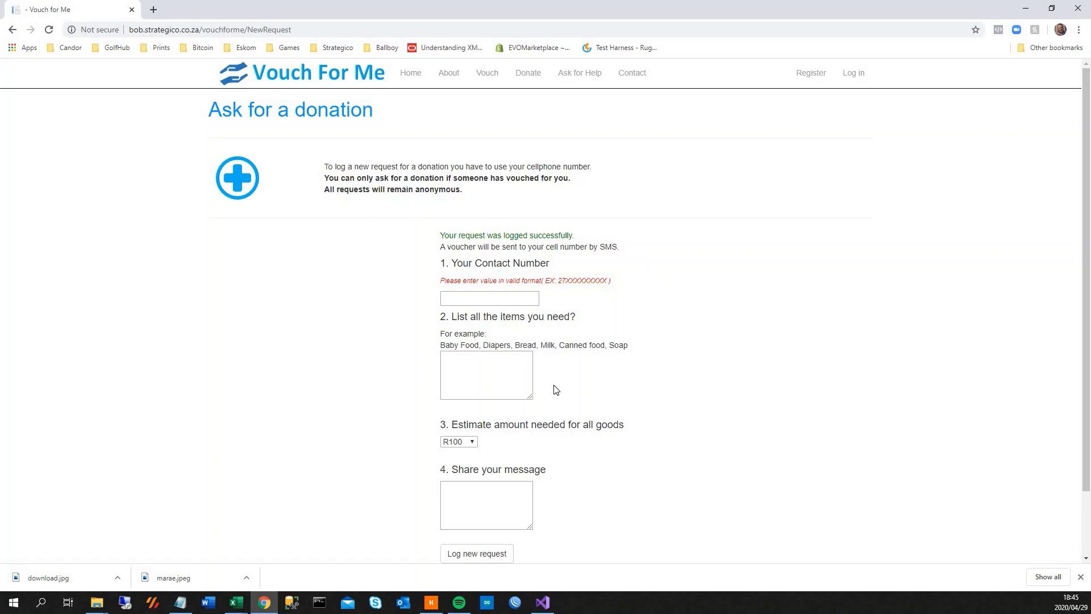
Enter a new contact number: the suggested cell number with its last digit changed to 1.
left_click(482, 298)
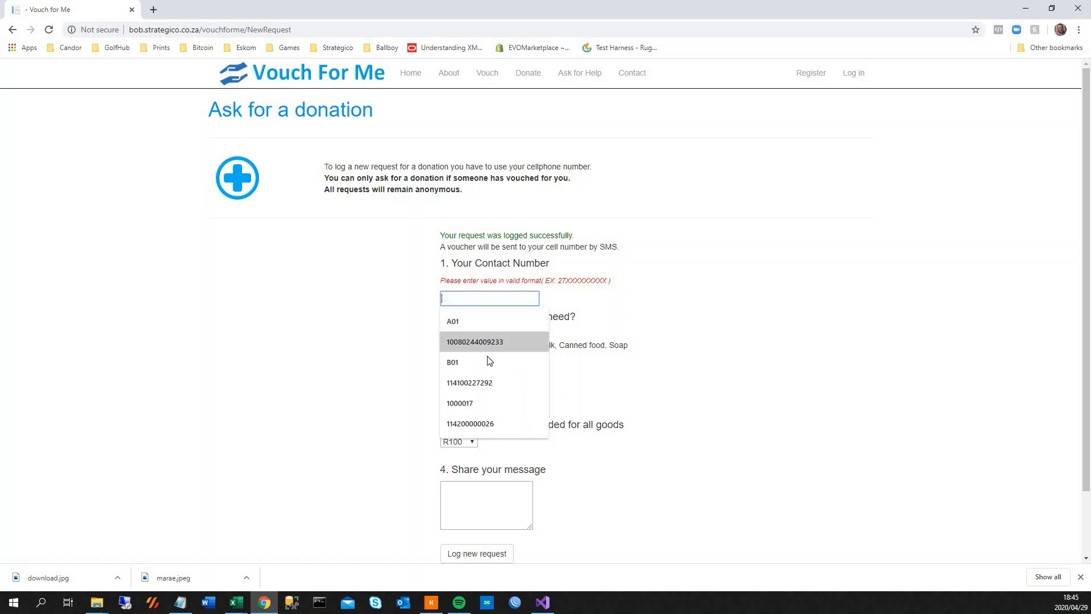
left_click(616, 295)
left_click(510, 295)
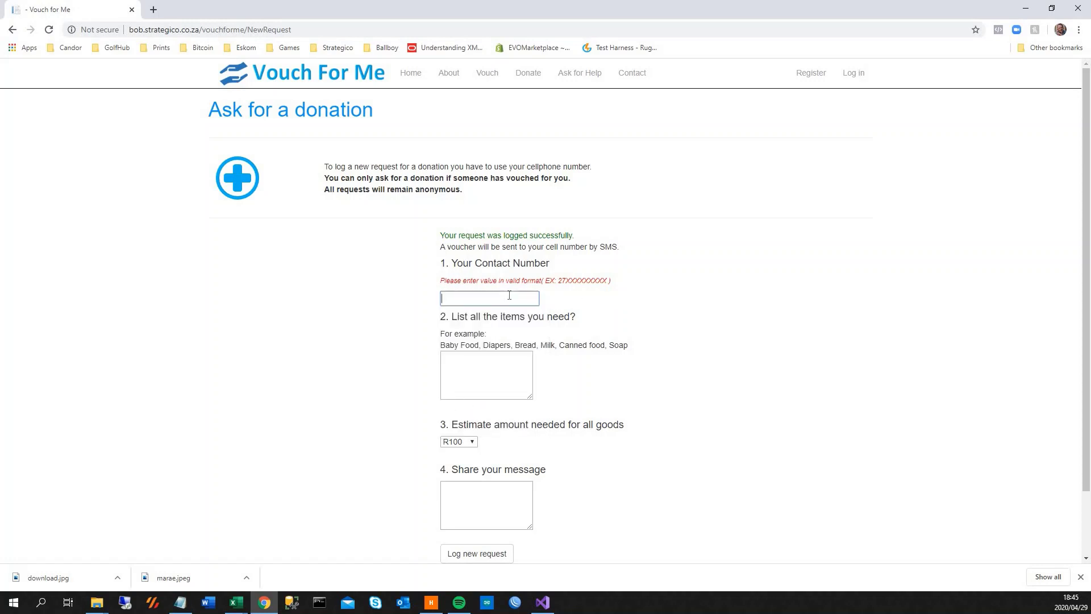
type("27")
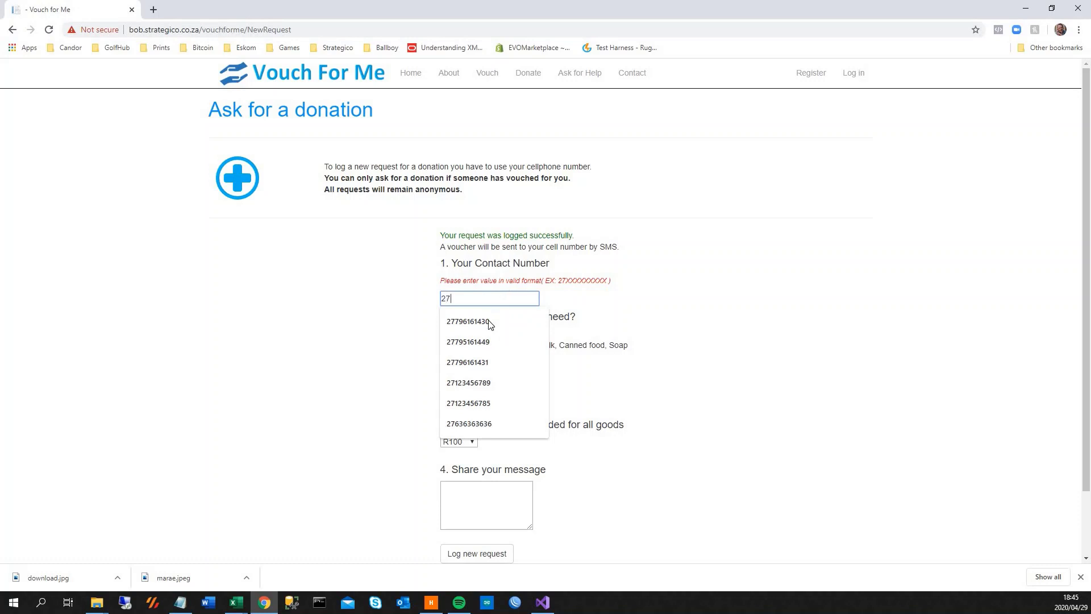
left_click(487, 321)
key("BackSpace")
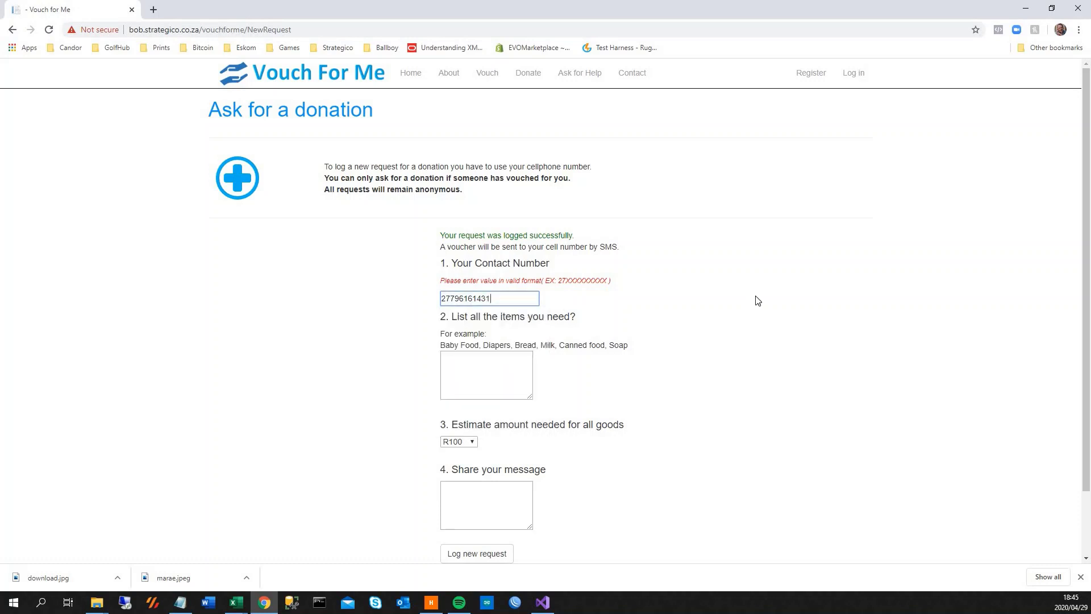
Paste the items list into both the items and message boxes, then submit the request.
left_click(481, 381)
key("ctrl+v")
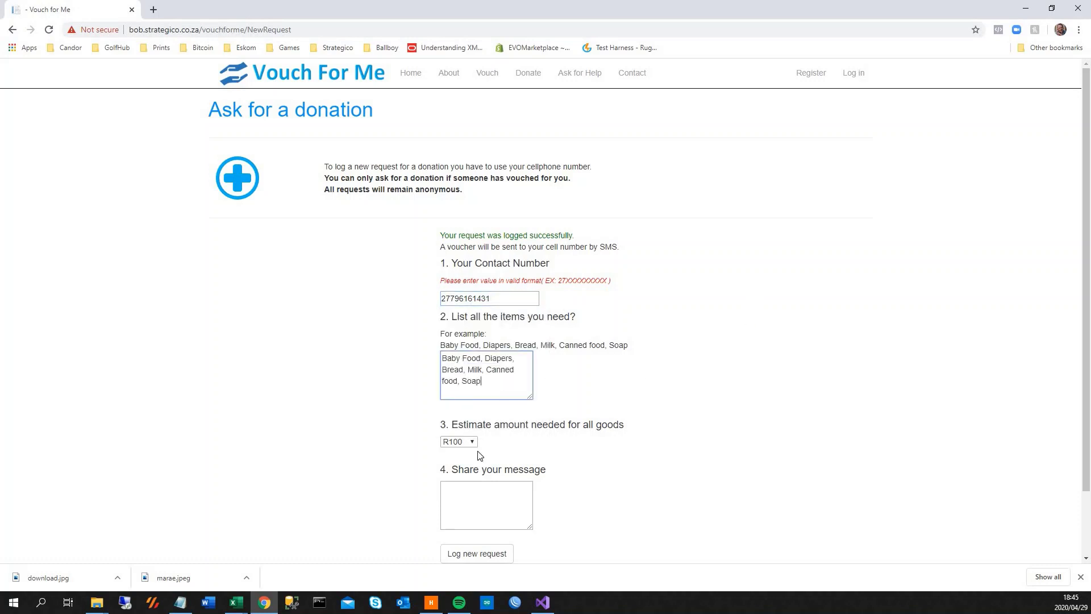
left_click(484, 504)
key("ctrl+v")
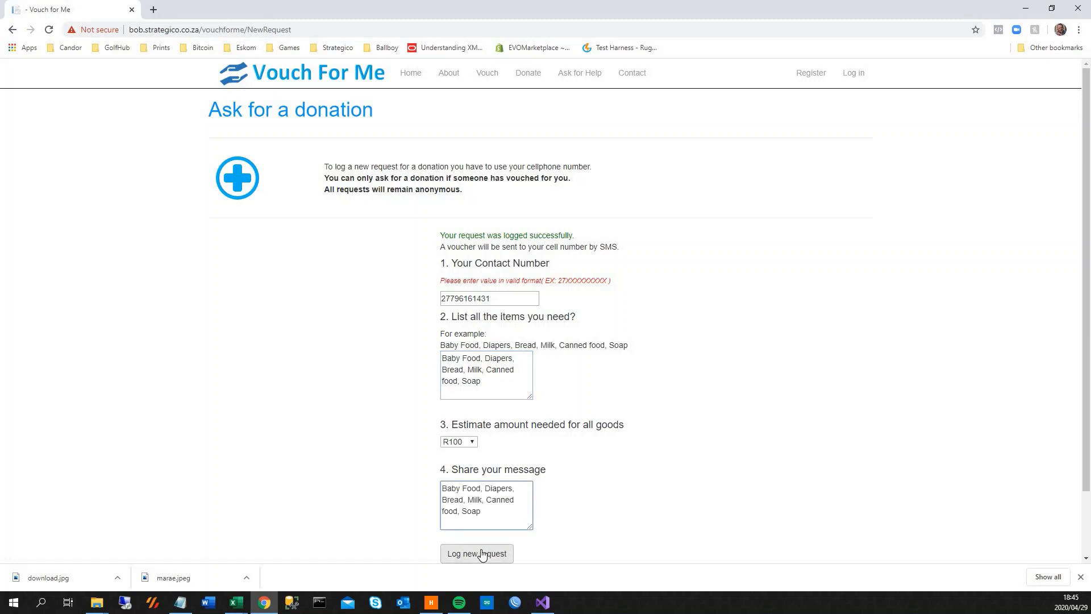
left_click(482, 554)
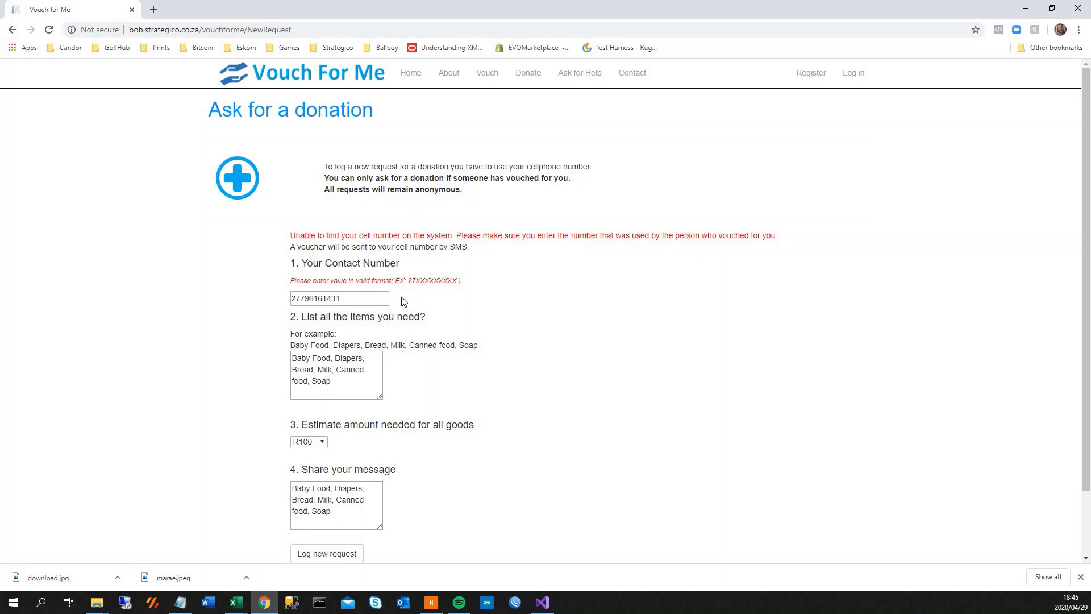
Log in with the saved account from the Email autofill, returning to the home page.
left_click(410, 74)
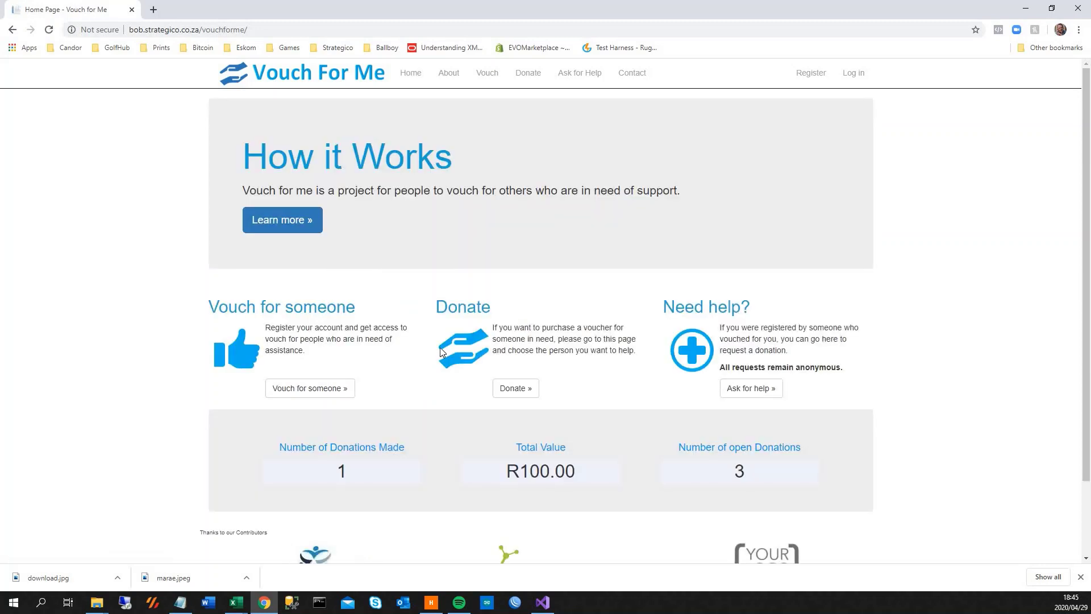
left_click(857, 75)
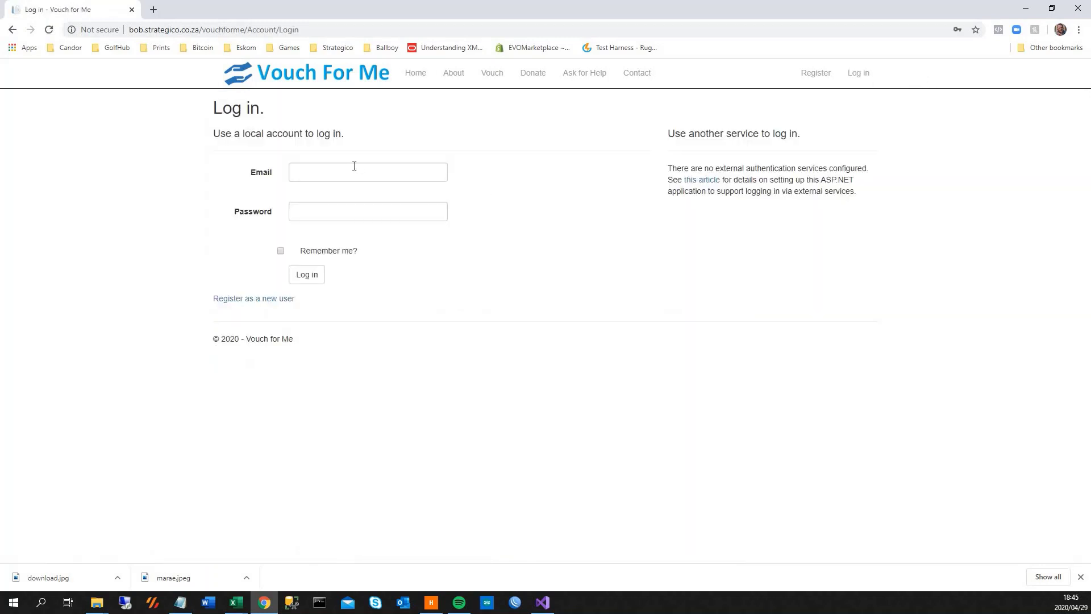
left_click(363, 172)
left_click(370, 201)
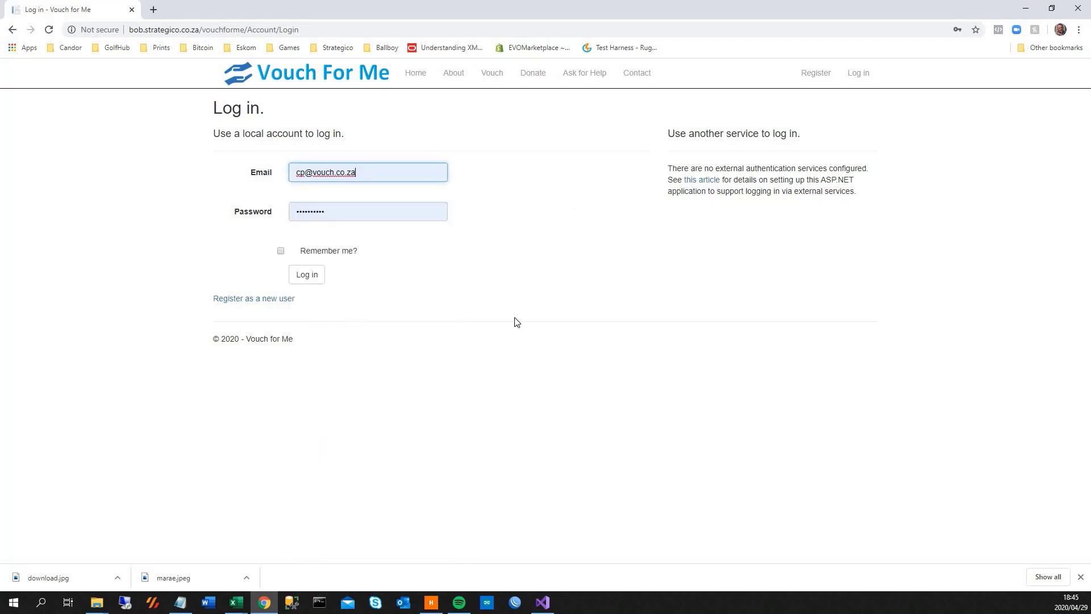
left_click(306, 274)
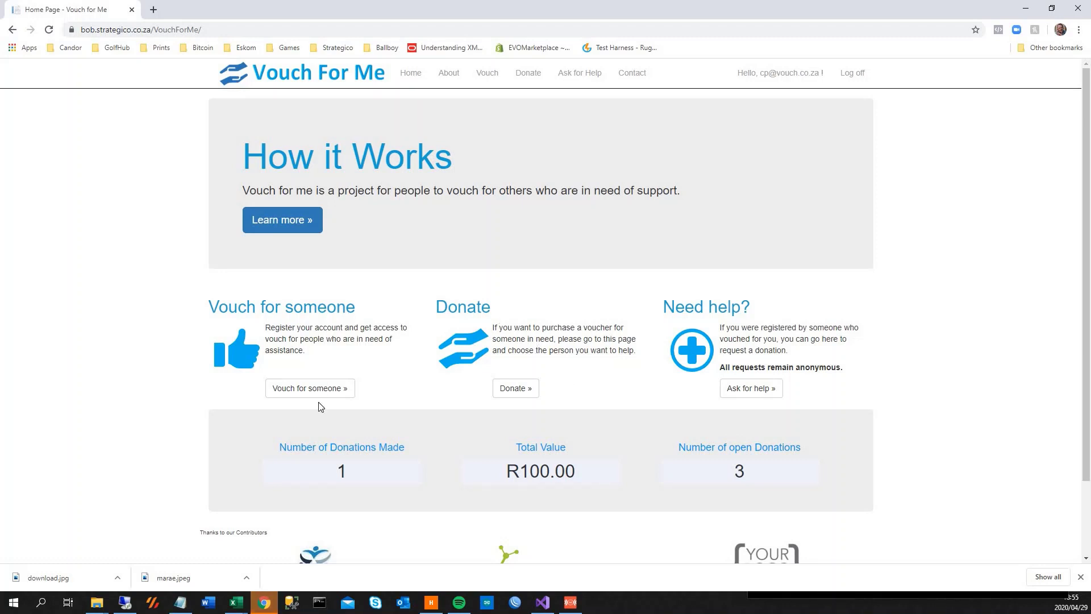
On the vouching page, enter the new vouchee's first name and surname.
left_click(303, 394)
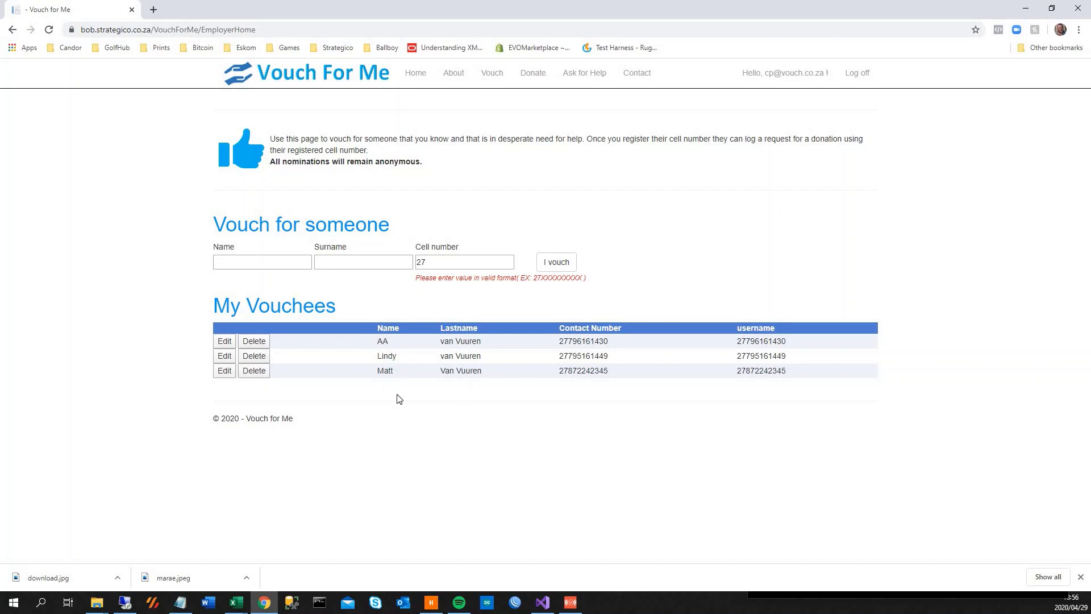
left_click(251, 261)
key("Tab")
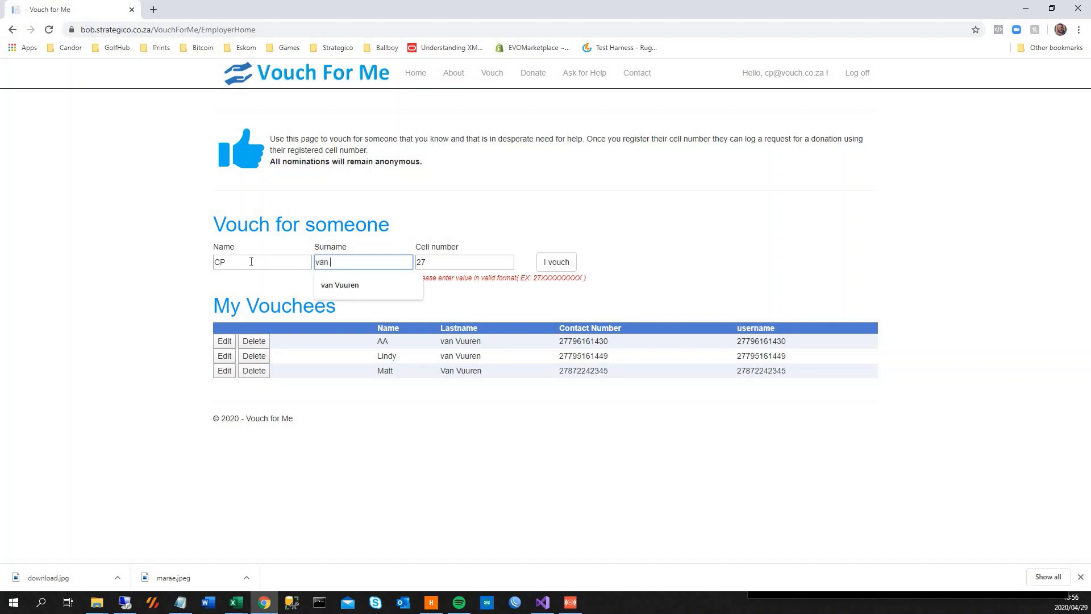
Pick the vouchee's cell number from autocomplete and submit with I vouch.
key("Tab")
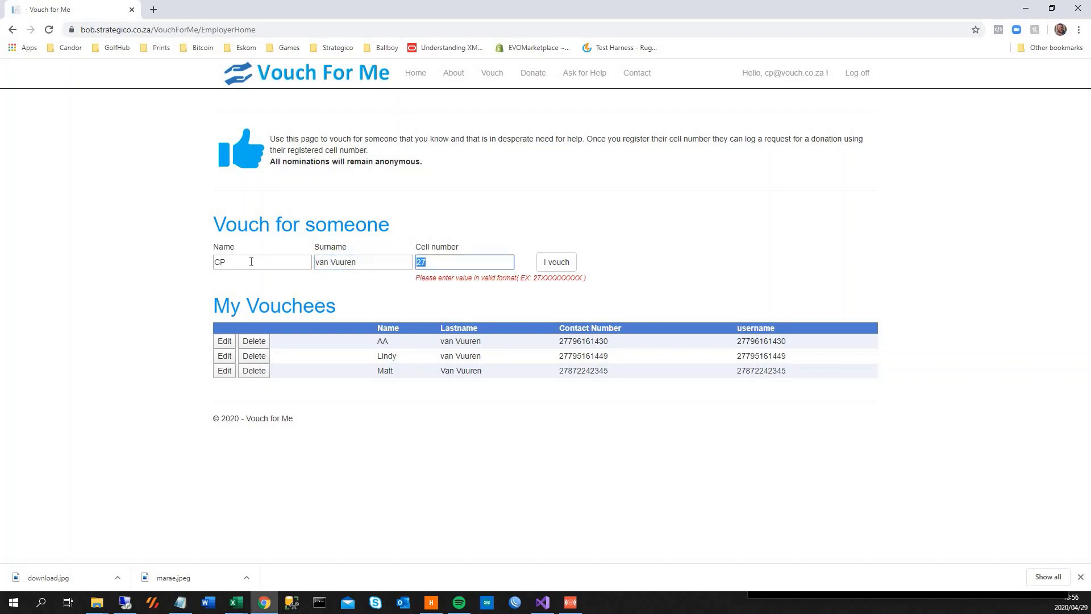
type("27")
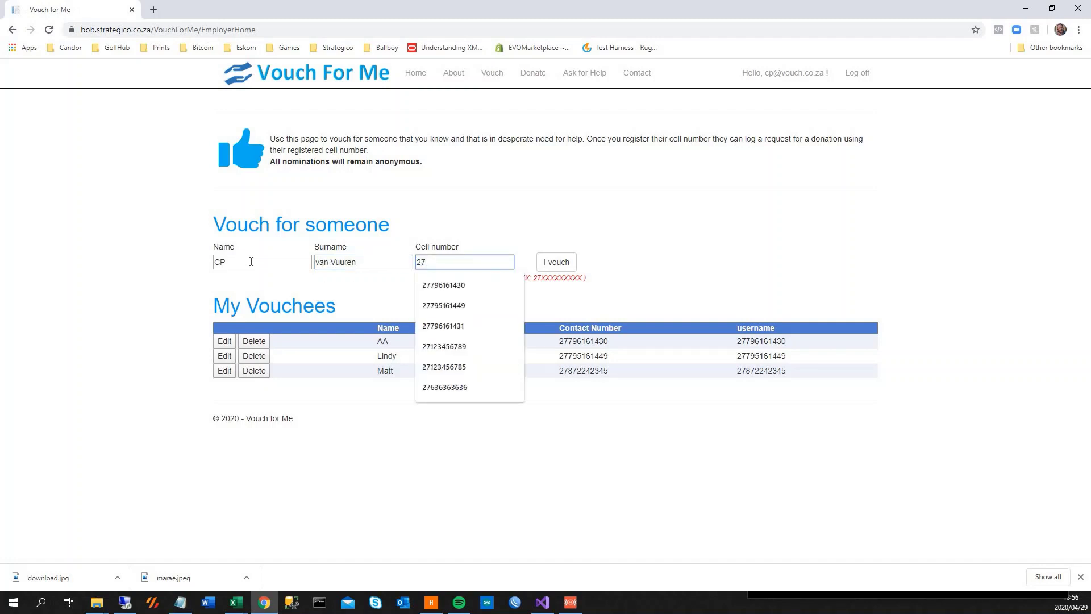
type("79")
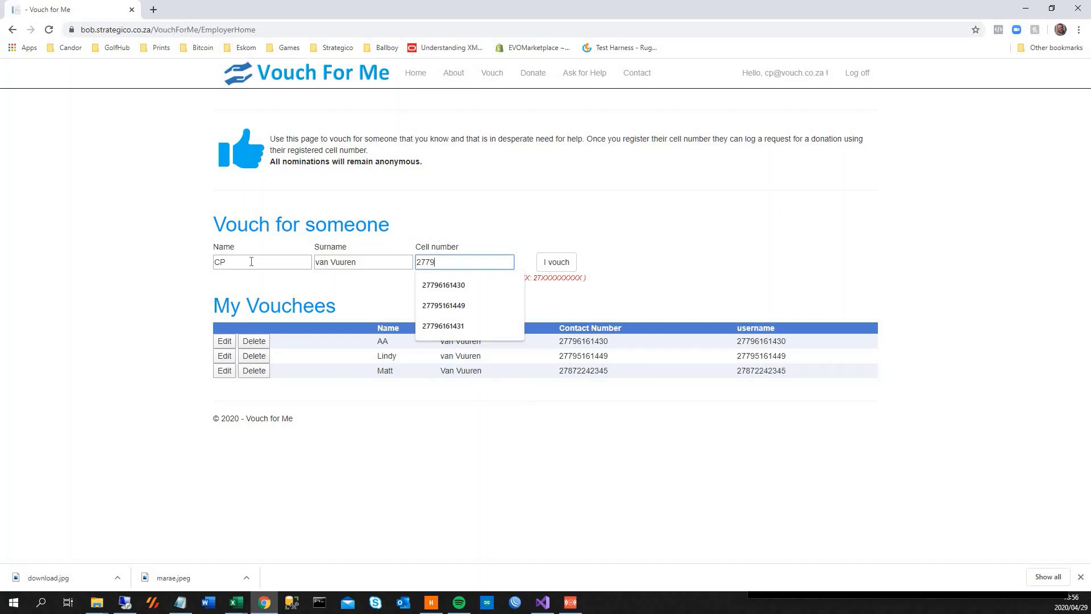
key("Down")
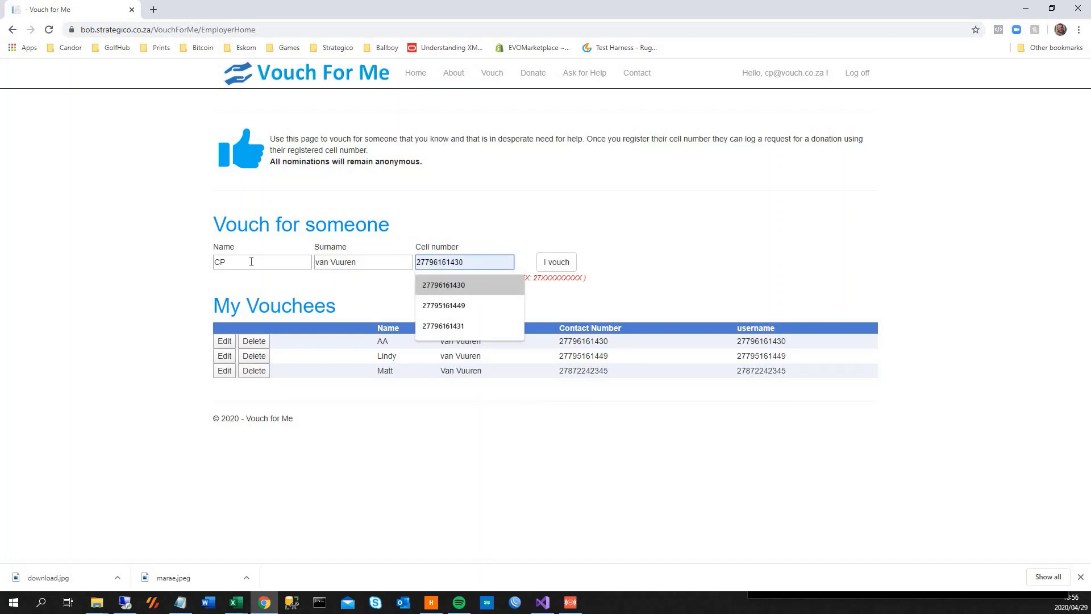
key("Tab")
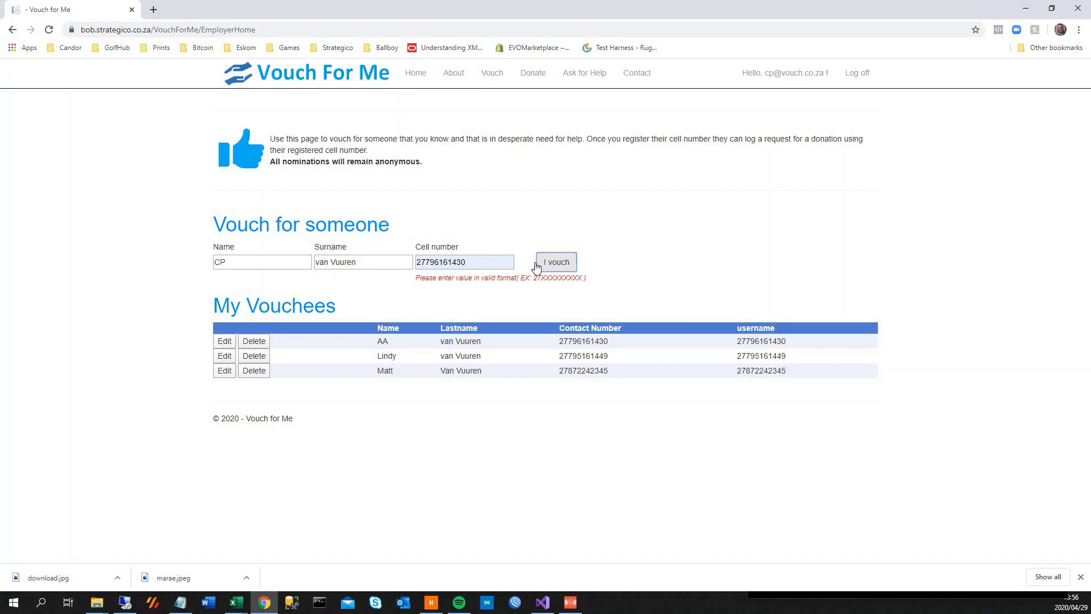
left_click(558, 268)
left_click_drag(379, 359, 755, 356)
left_click(466, 362)
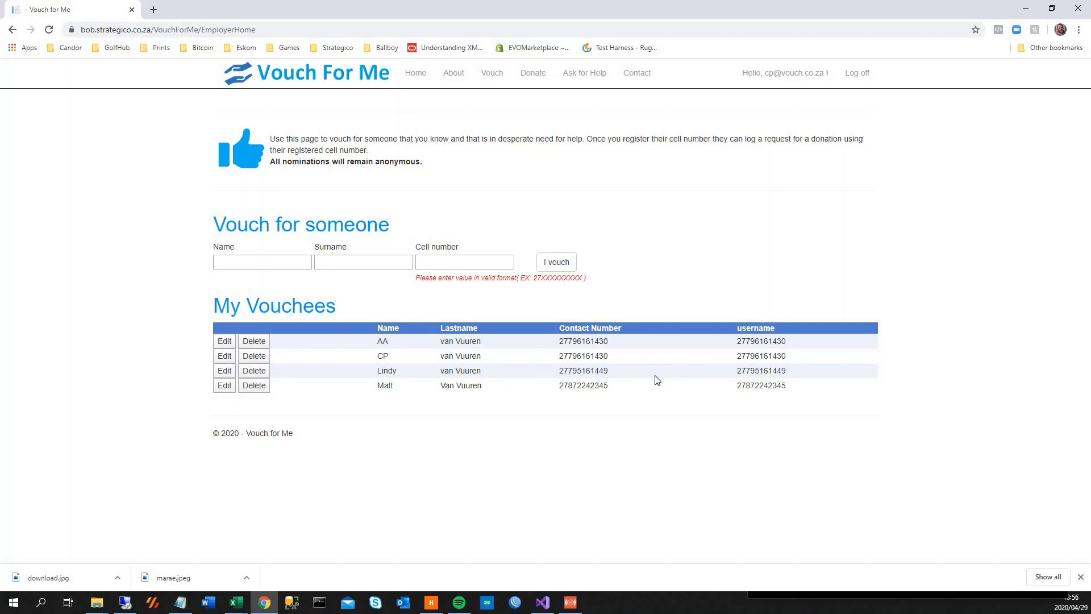
Copy the new vouchee's Contact Number from their row, then go to Donate's Donor Home.
double_click(603, 356)
key("ctrl+c")
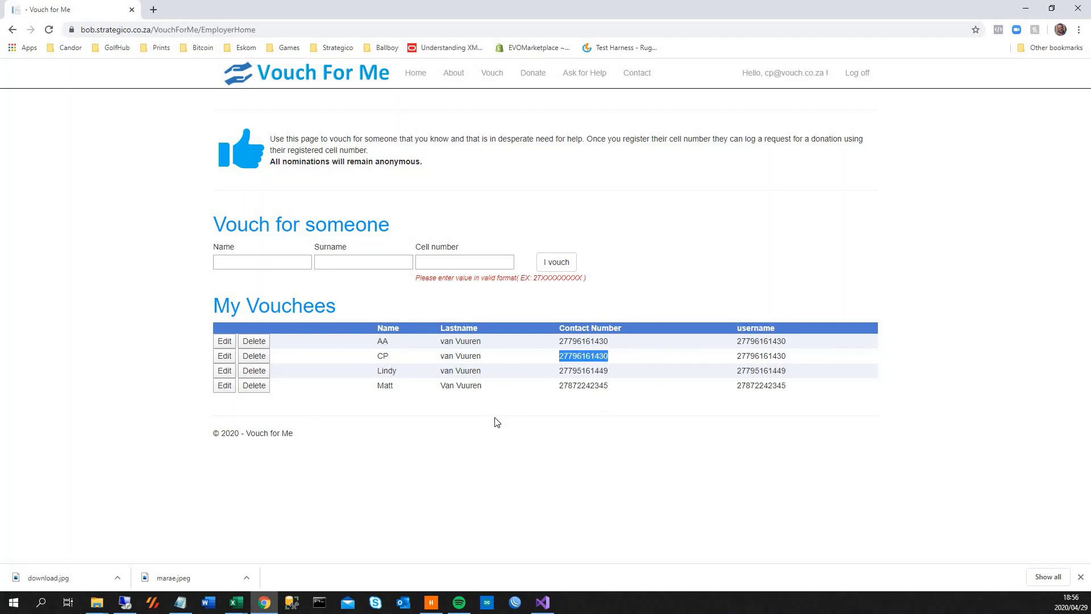
right_click(585, 359)
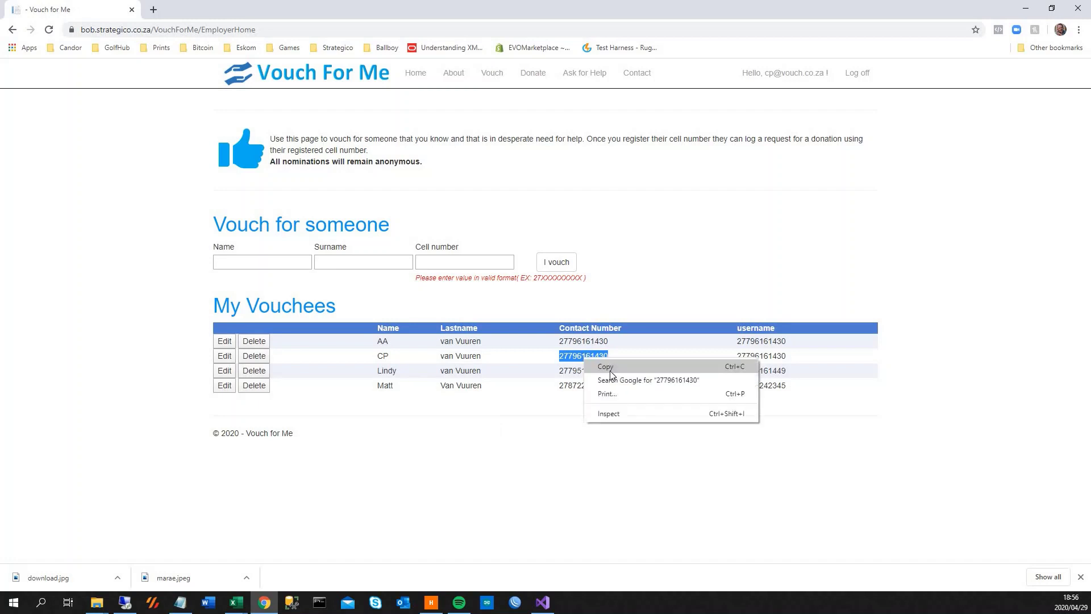
left_click(576, 341)
left_click(533, 73)
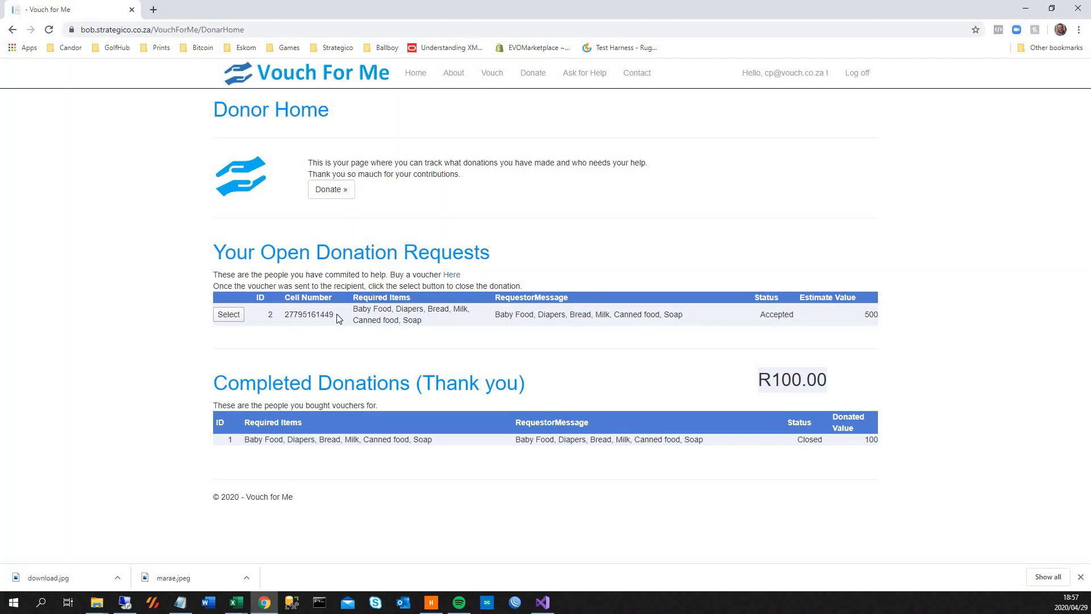
From Donor Home, open the Open Requests list showing requests 3 and 4 at R100 each.
double_click(318, 314)
left_click(768, 444)
double_click(813, 439)
left_click(333, 192)
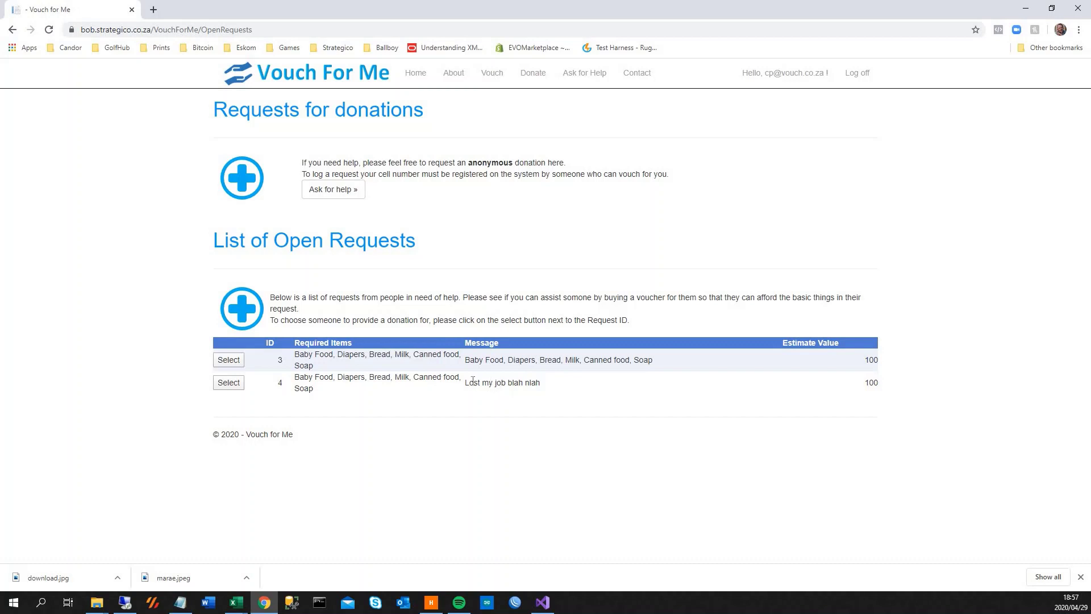
Accept request 4 as your donation and follow the 'Here' link to Computicket vouchers.
left_click_drag(472, 380, 596, 394)
left_click(323, 398)
left_click(233, 384)
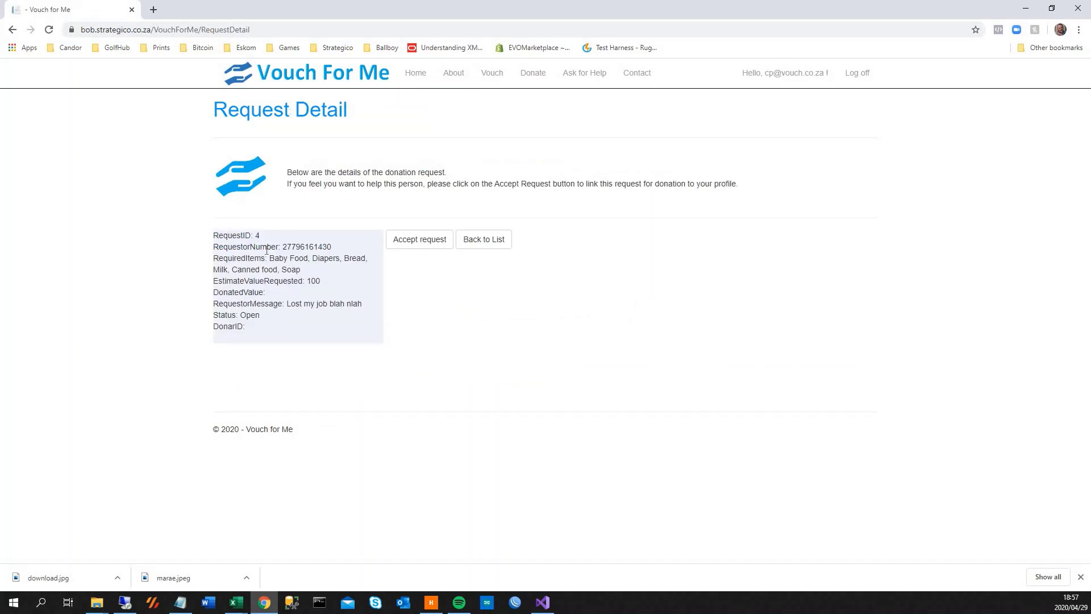
left_click(423, 239)
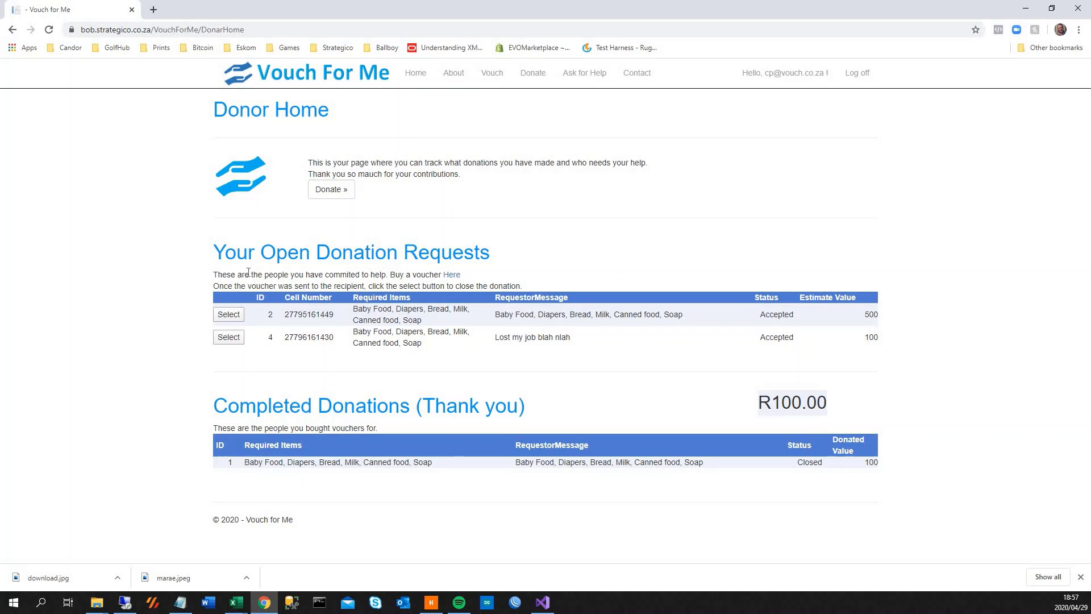
left_click_drag(218, 274, 386, 275)
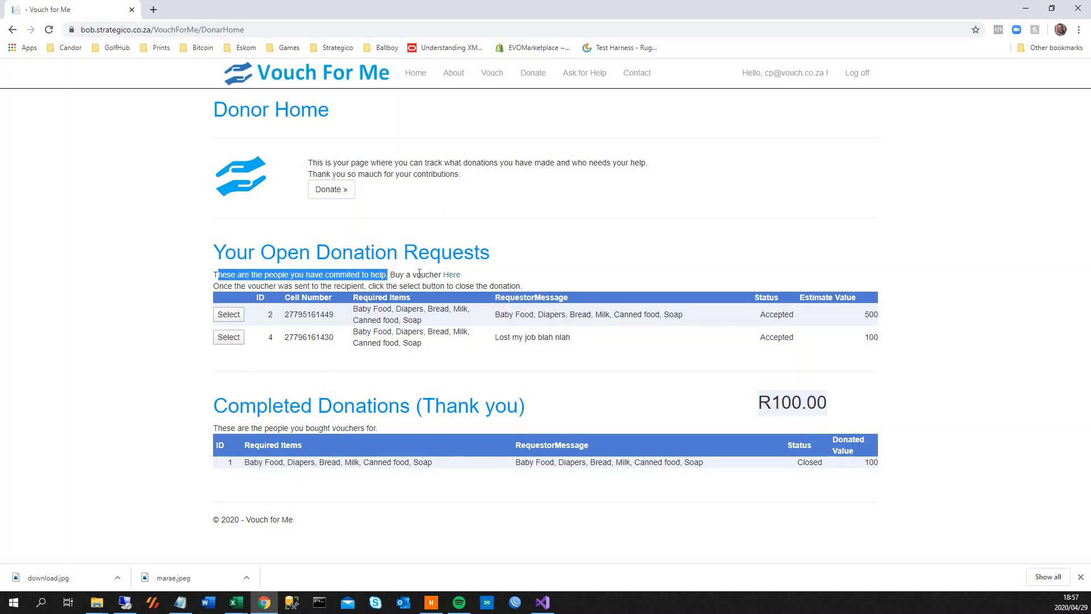
left_click(452, 275)
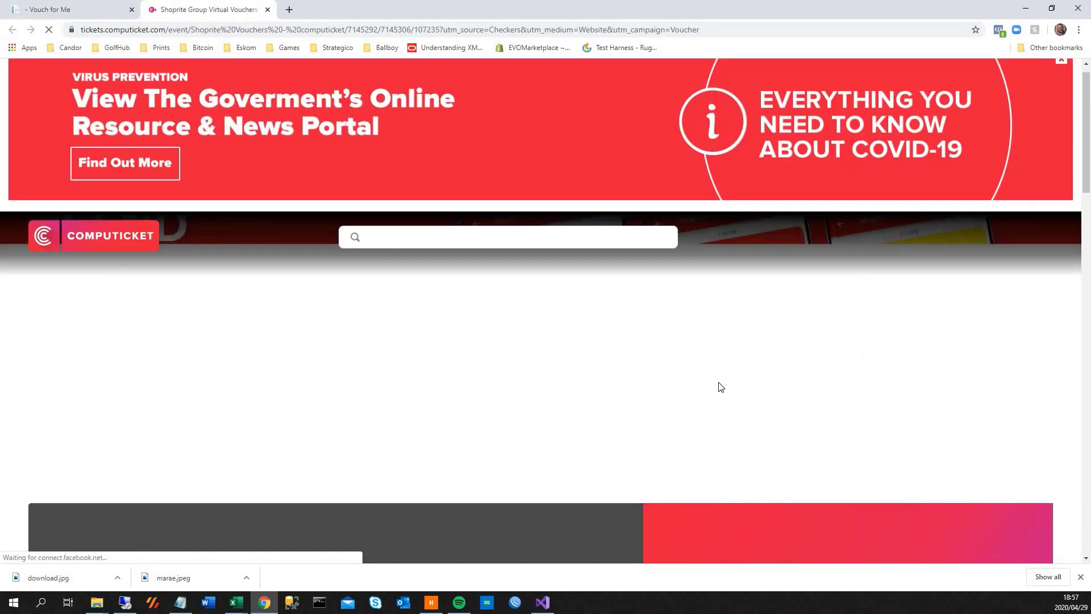
Choose an R 100.00 Shoprite digital voucher with quantity 1.
scroll(318, 292, "down", 8)
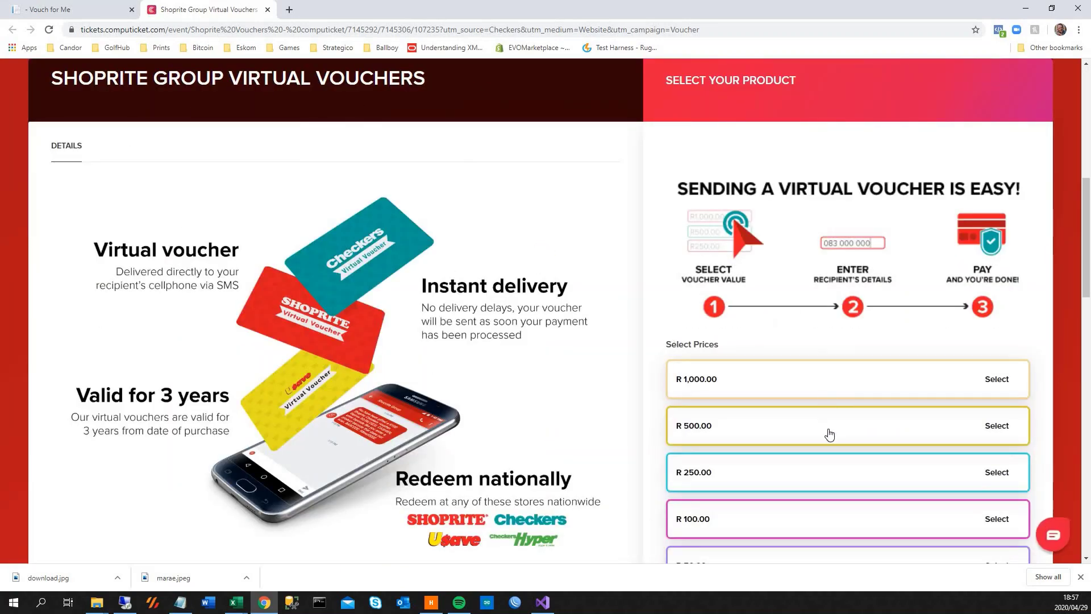
scroll(818, 499, "down", 2)
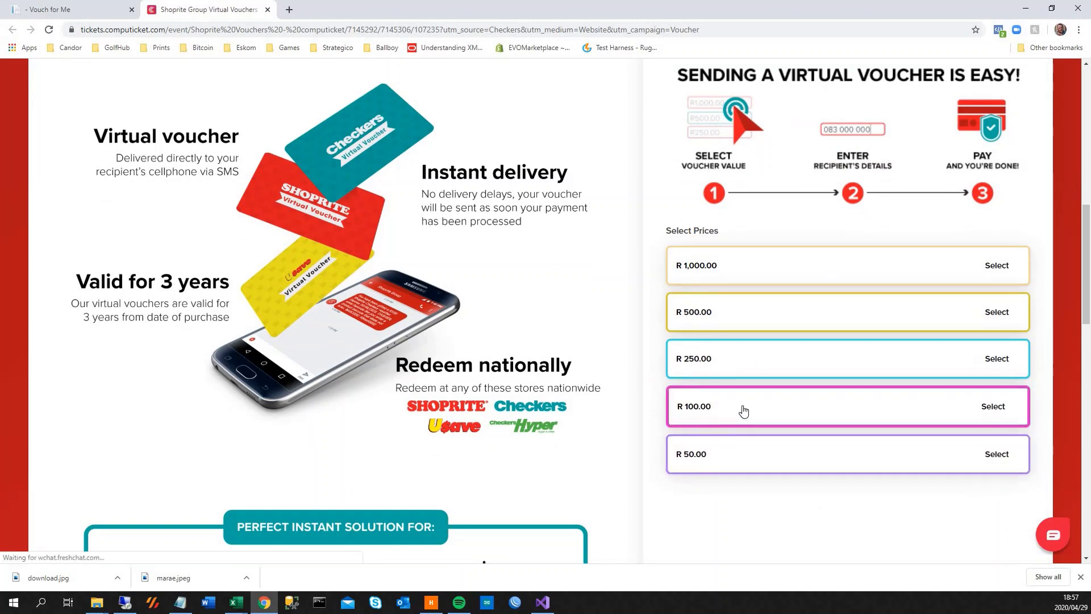
left_click(745, 406)
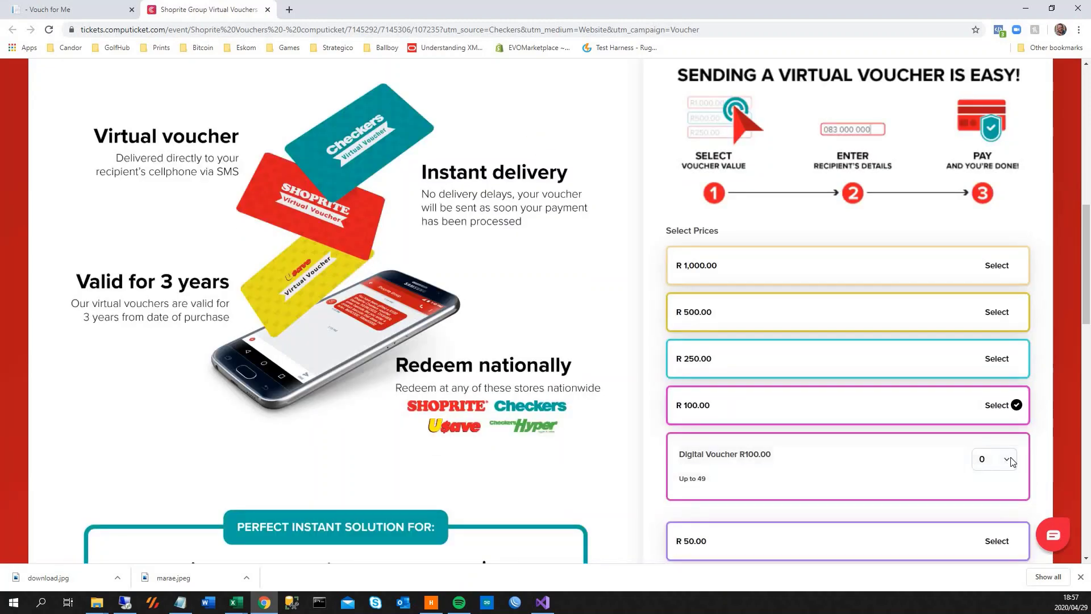
left_click(994, 461)
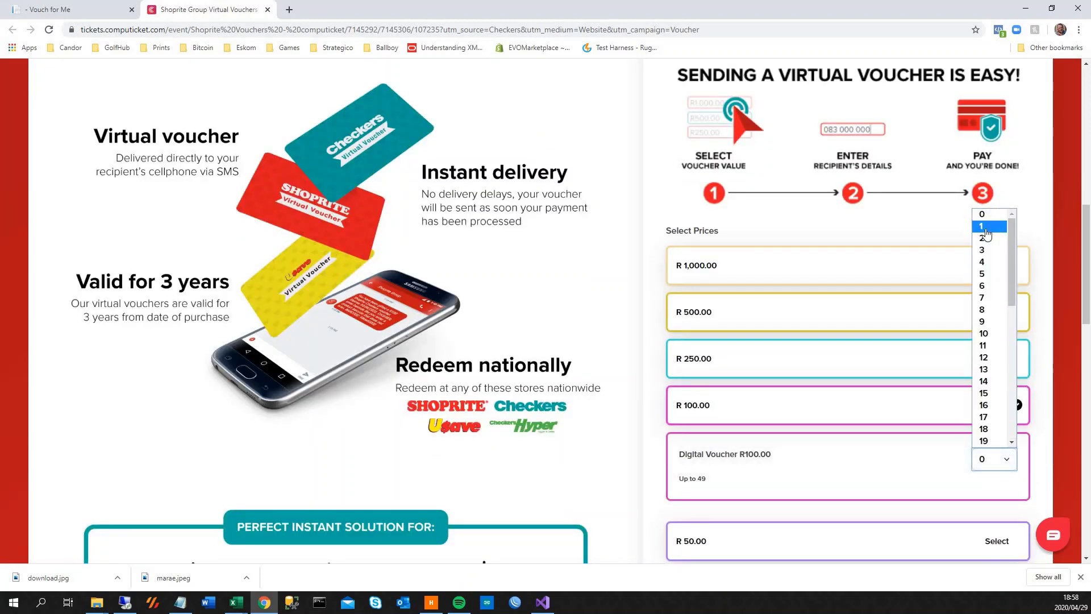
left_click(998, 227)
Send it to One Number, pasting the vouchee's cell number, then validate and confirm it.
left_click(746, 543)
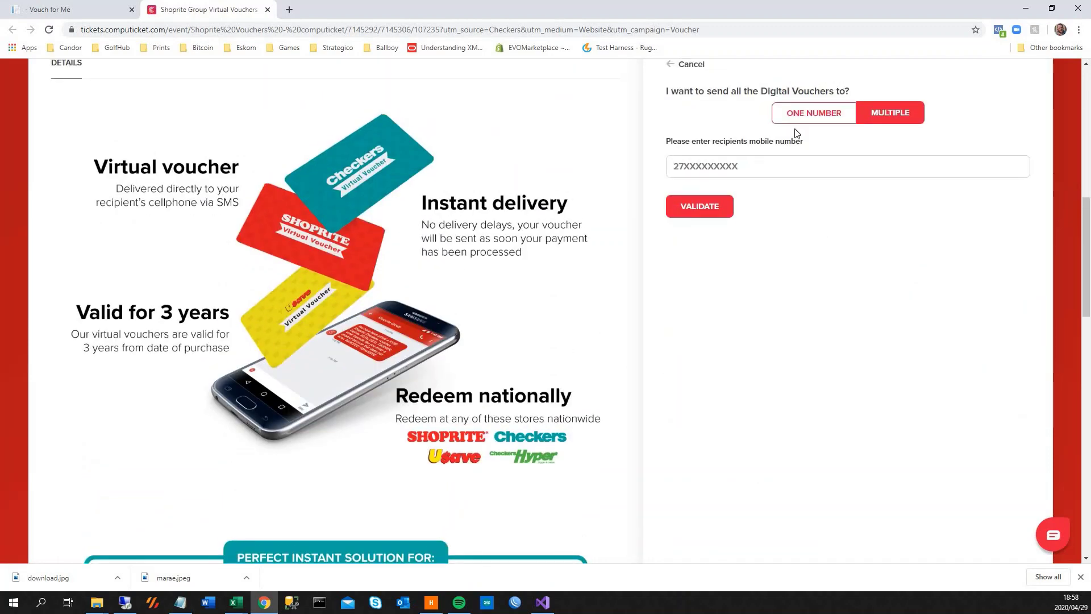
left_click(803, 117)
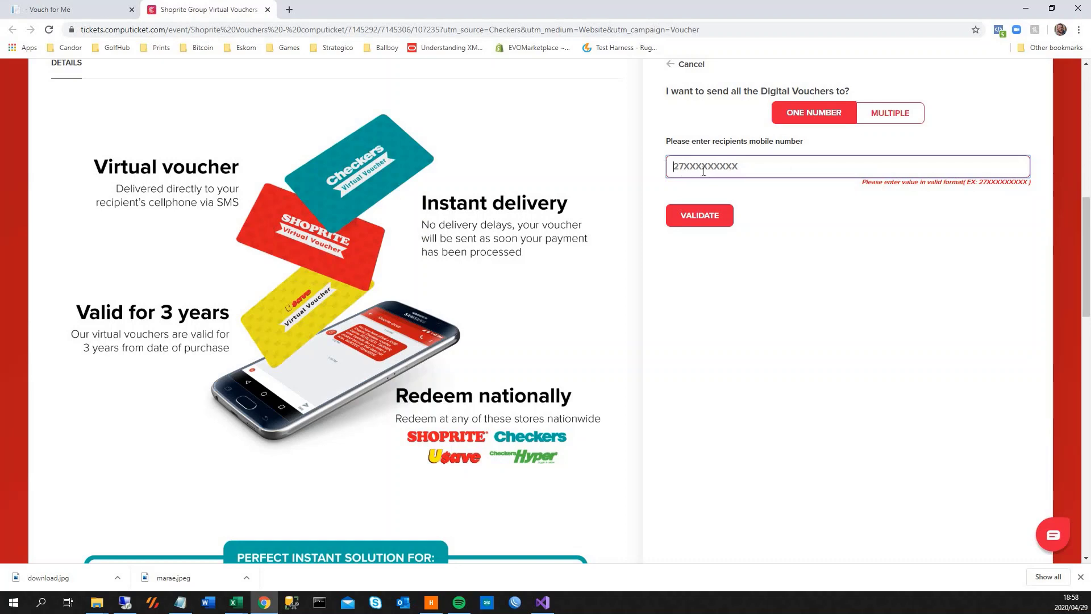
key("ctrl+v")
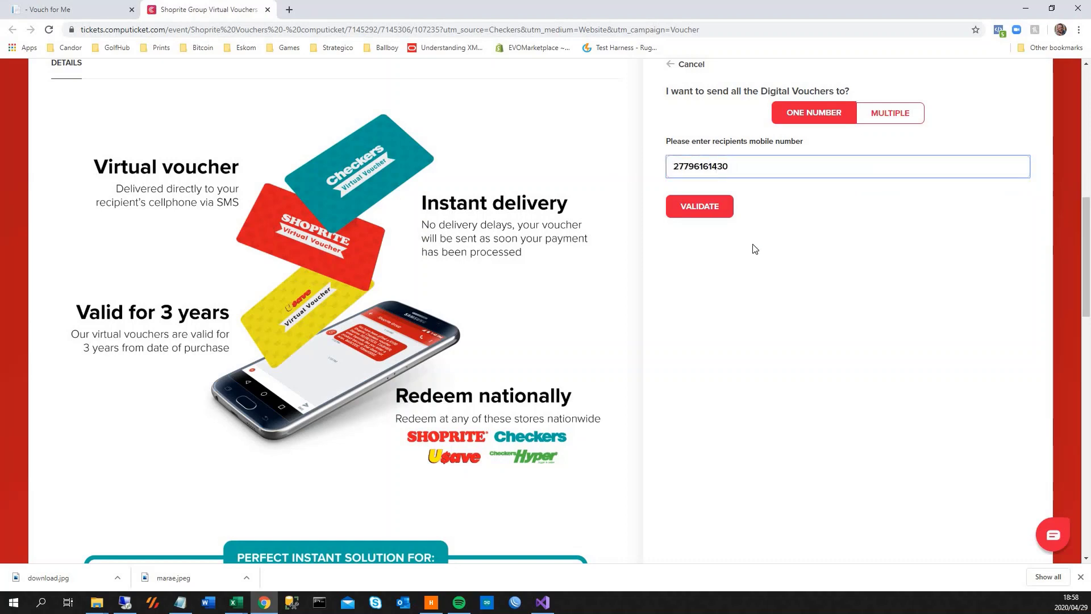
key("Return")
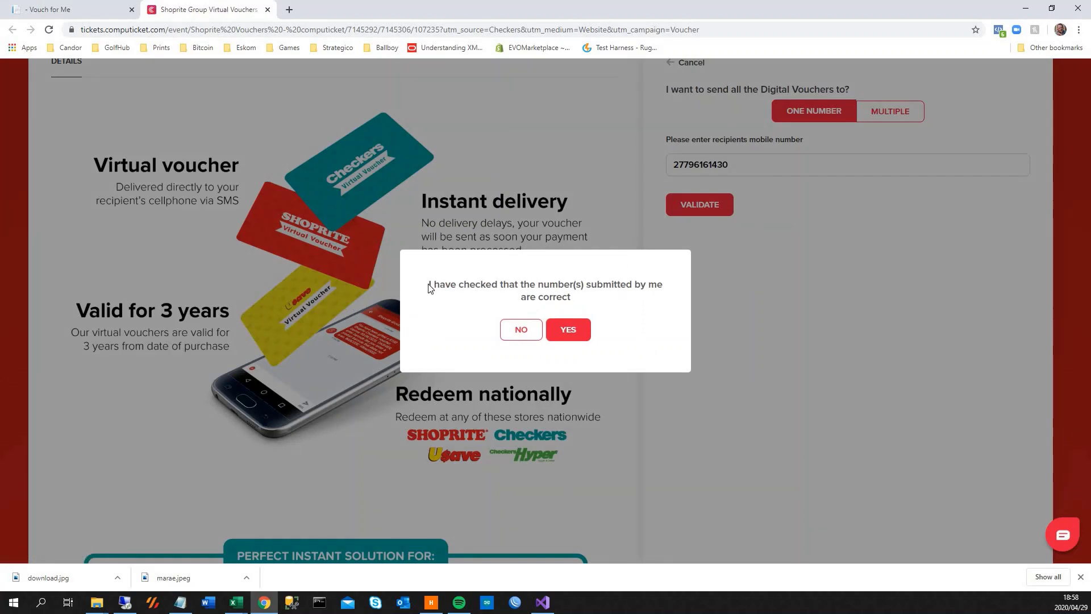
key("Return")
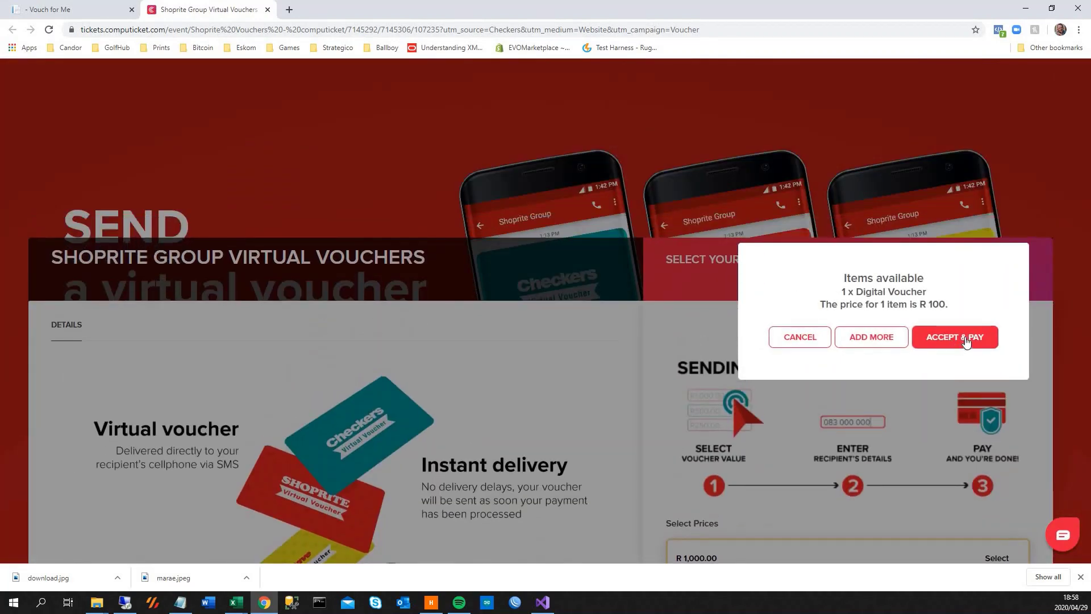
Accept and pay for the R100 voucher, then review the Purchase Successful page.
left_click(965, 340)
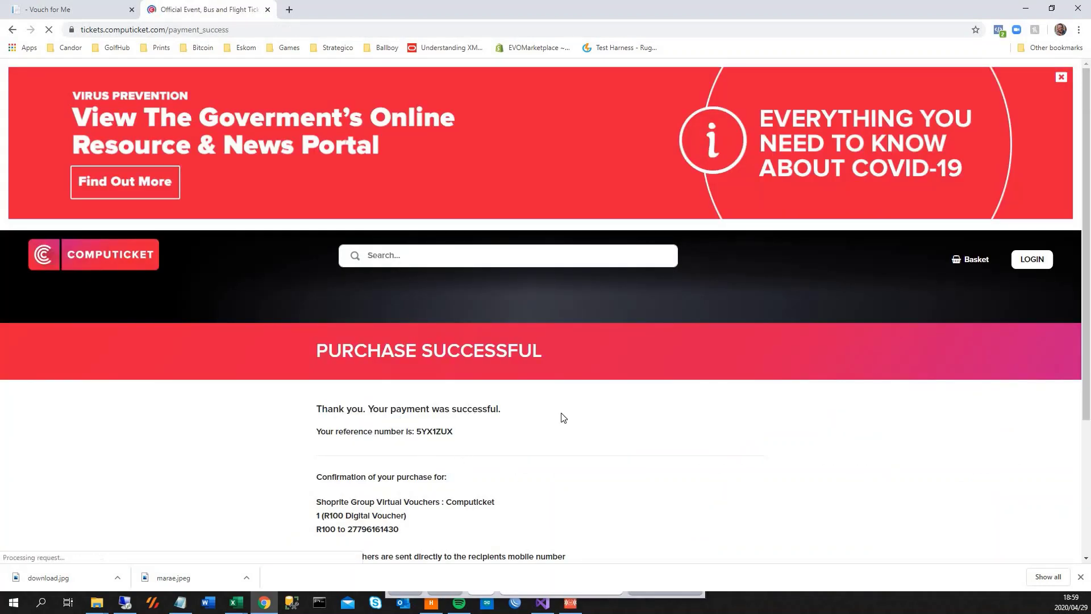
scroll(474, 452, "down", 2)
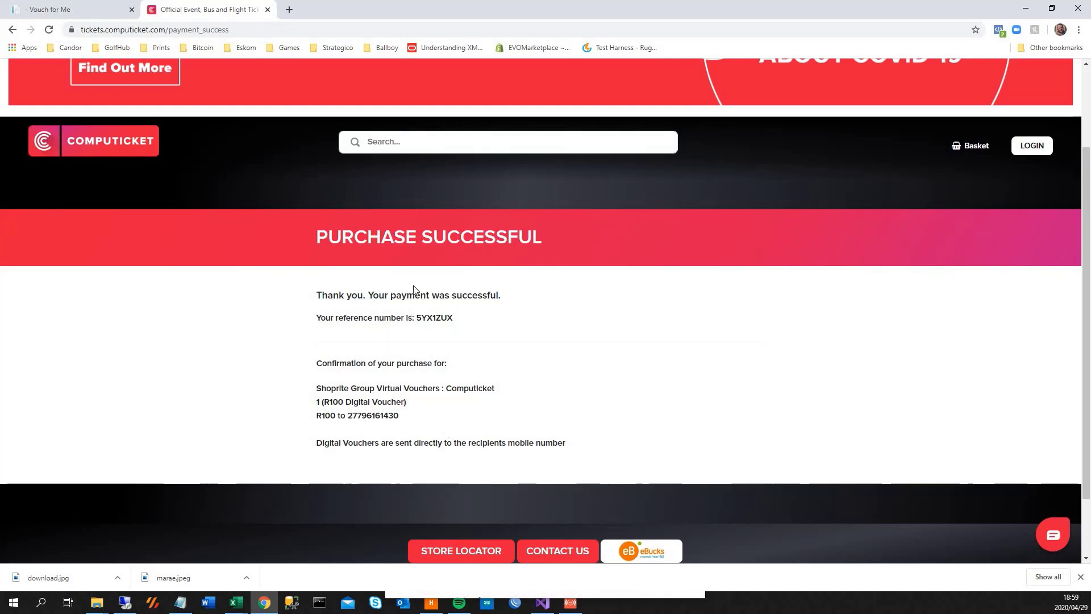
Return to the Vouch For Me donor page and highlight the close-the-donation instruction.
left_click(60, 8)
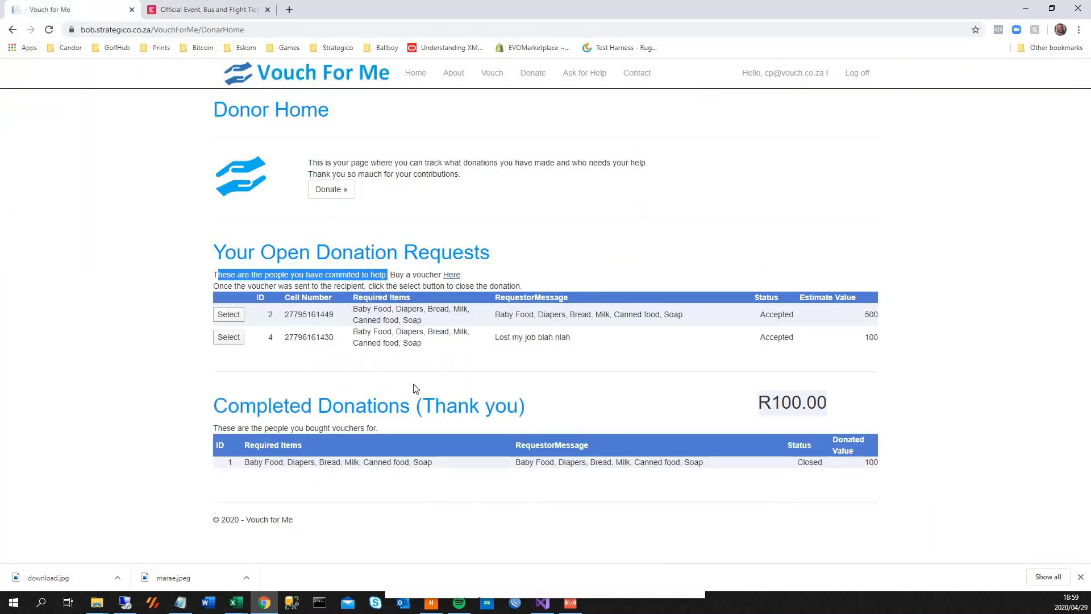
left_click(164, 296)
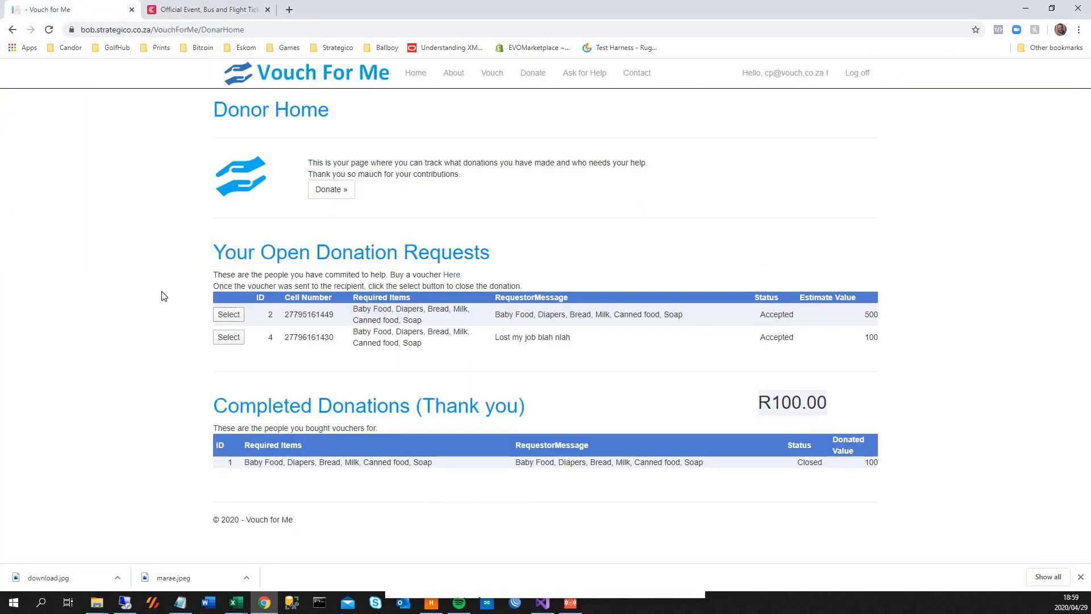
left_click_drag(319, 288, 400, 286)
left_click(412, 286)
Enter 100 as the amount donated on request 4 and record the donation.
left_click(229, 337)
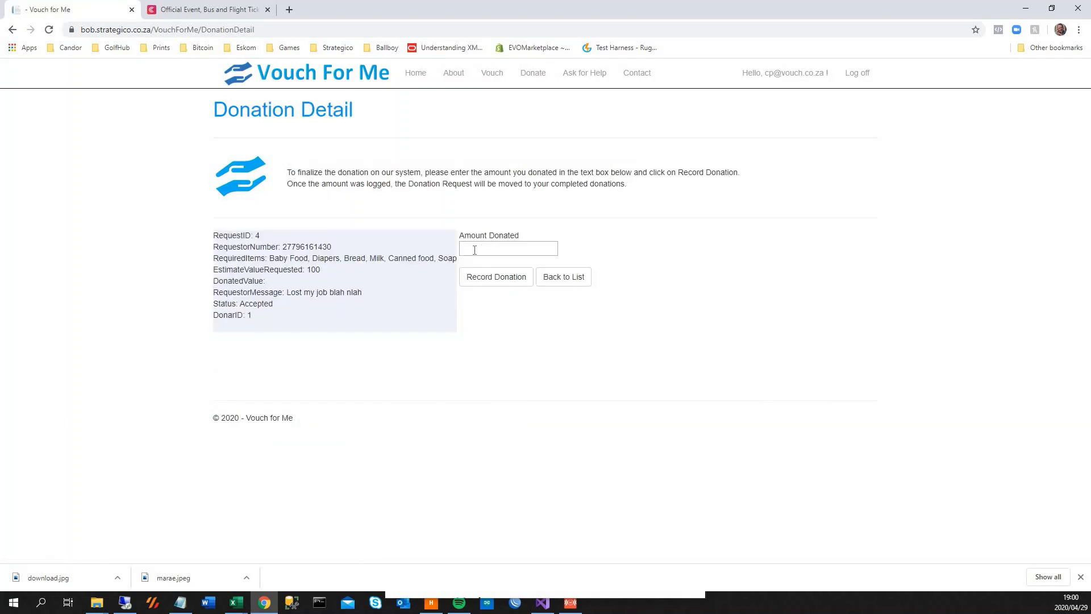
left_click(474, 250)
type("100")
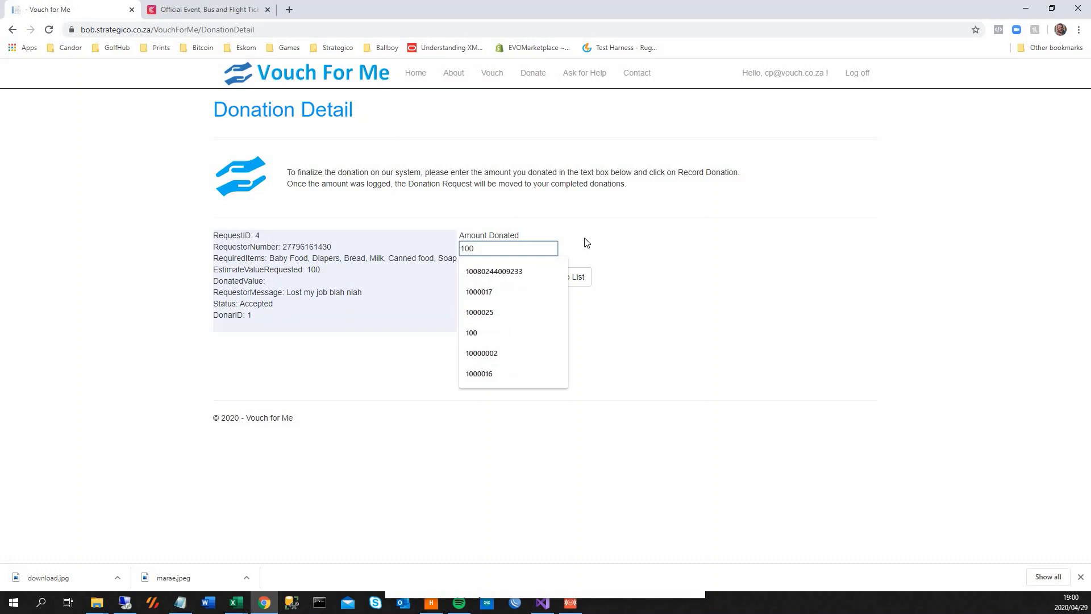
left_click(587, 243)
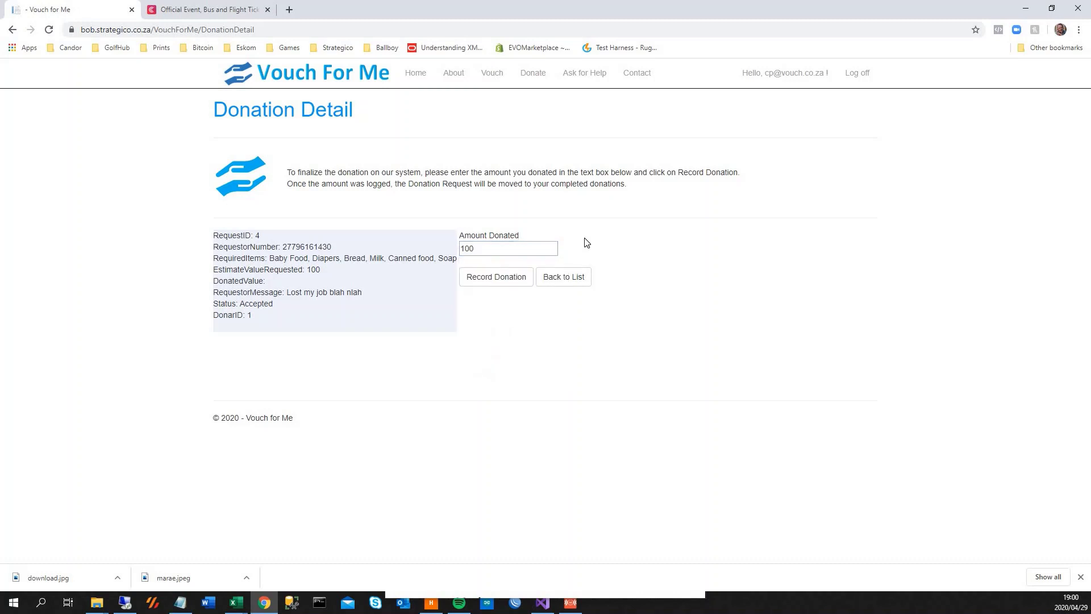
left_click(483, 284)
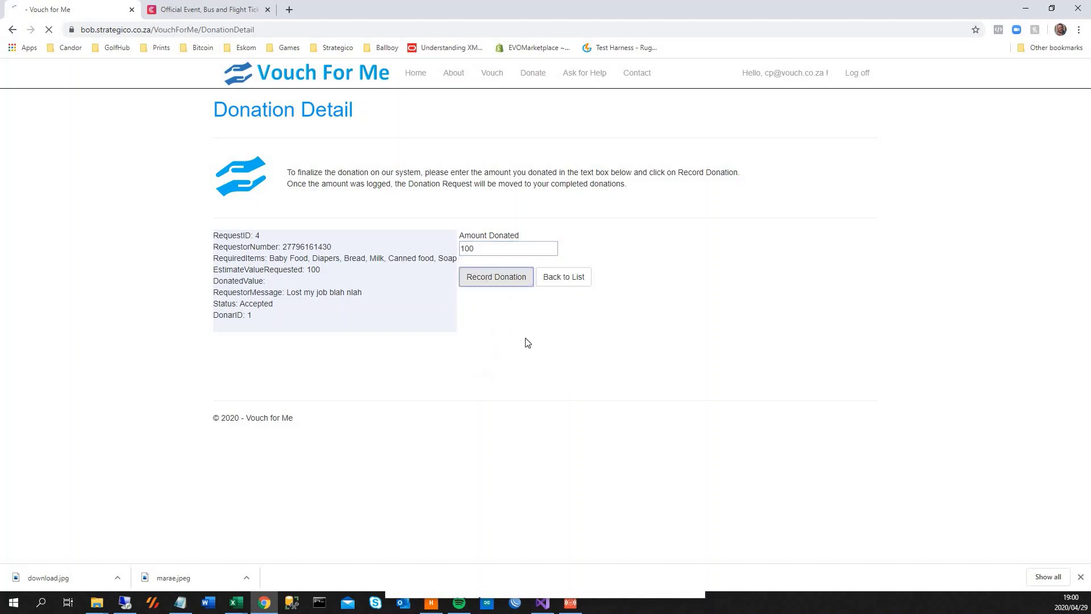